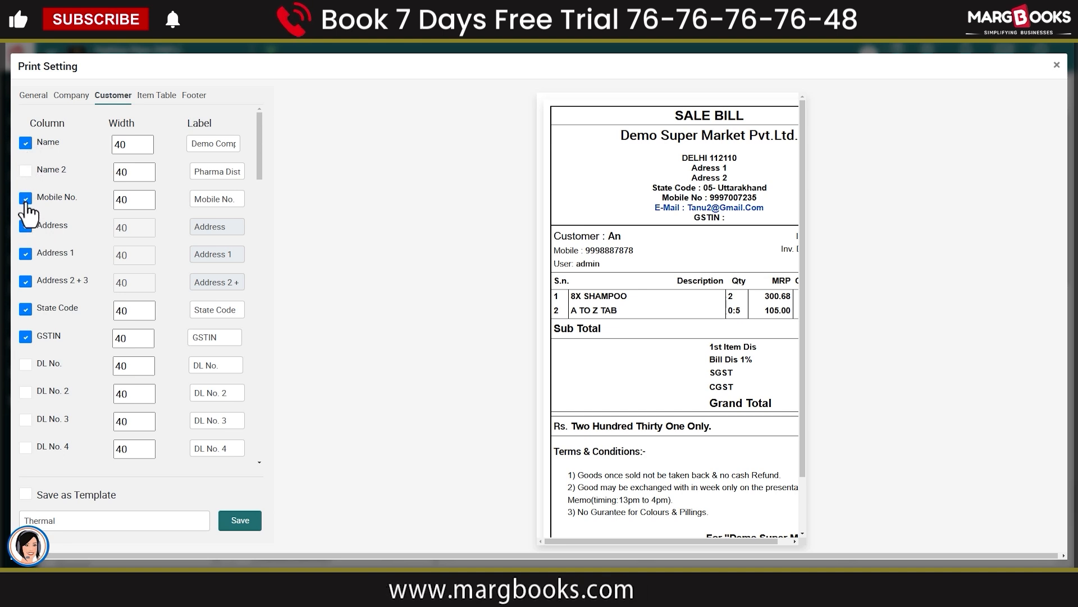
Exclude the mobile number from the Thermal bill print format and close the print settings.
{"action": "left_click", "coordinate": [26, 201]}
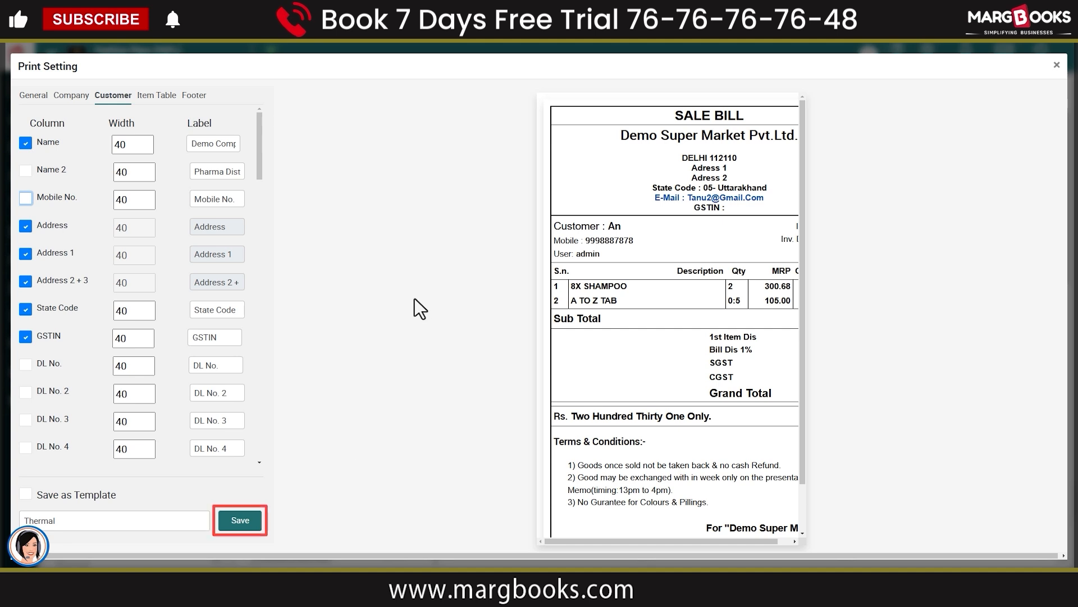
{"action": "left_click", "coordinate": [1057, 65]}
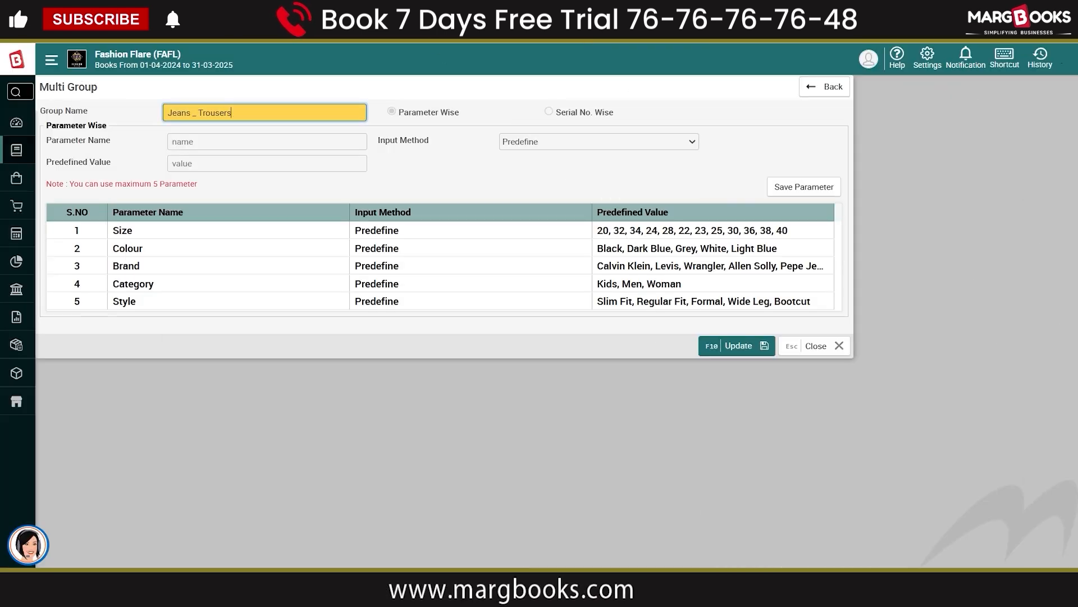
Update the Jeans _ Trousers multi group with its five predefined parameters and return to the dashboard.
{"action": "mouse_move", "coordinate": [17, 151]}
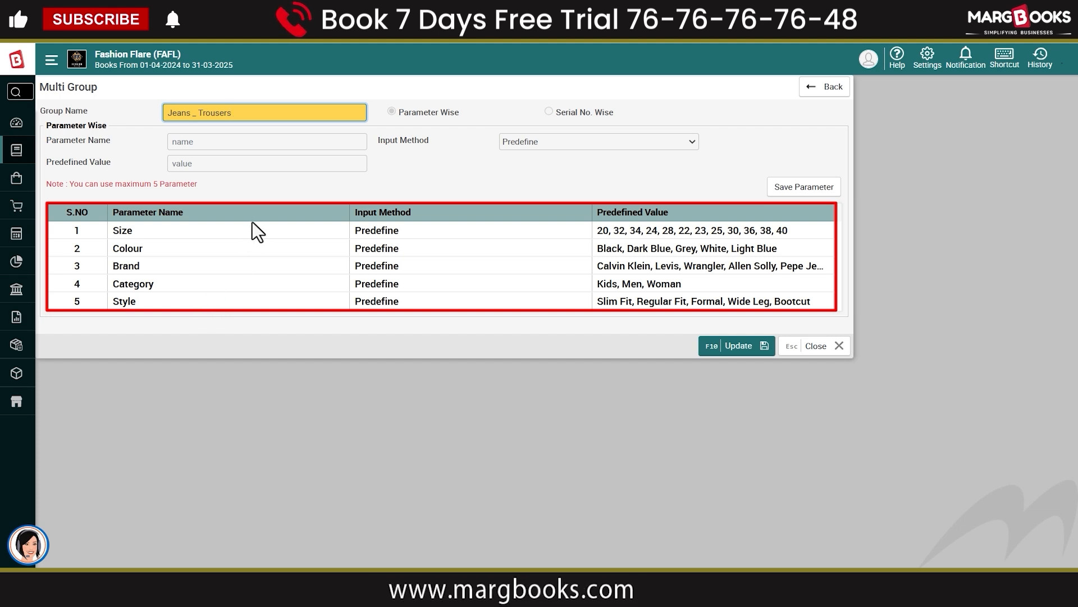
{"action": "left_click", "coordinate": [728, 355]}
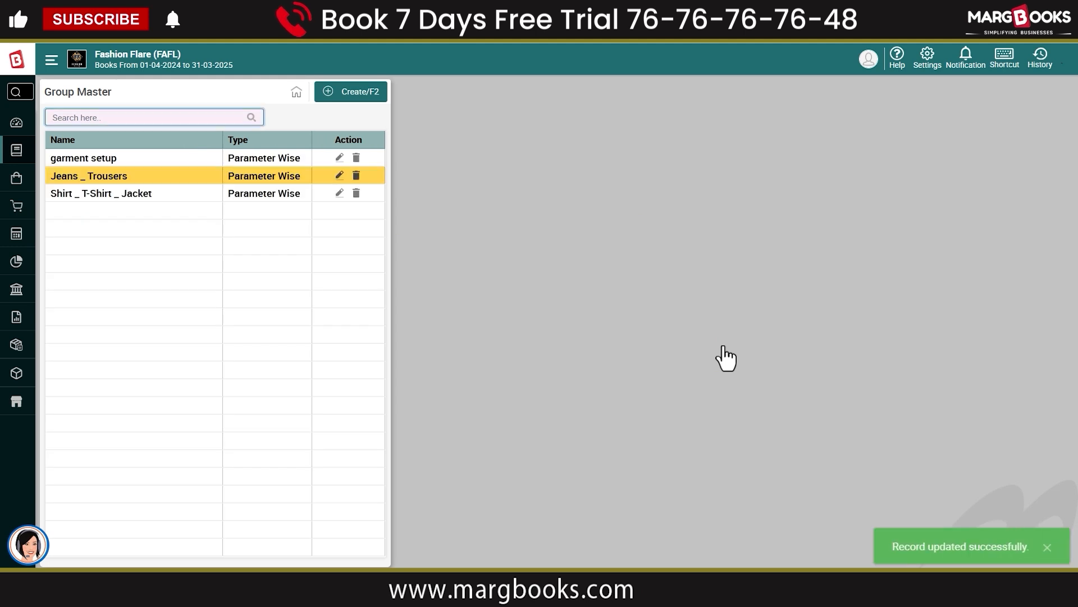
{"action": "key", "text": "Escape"}
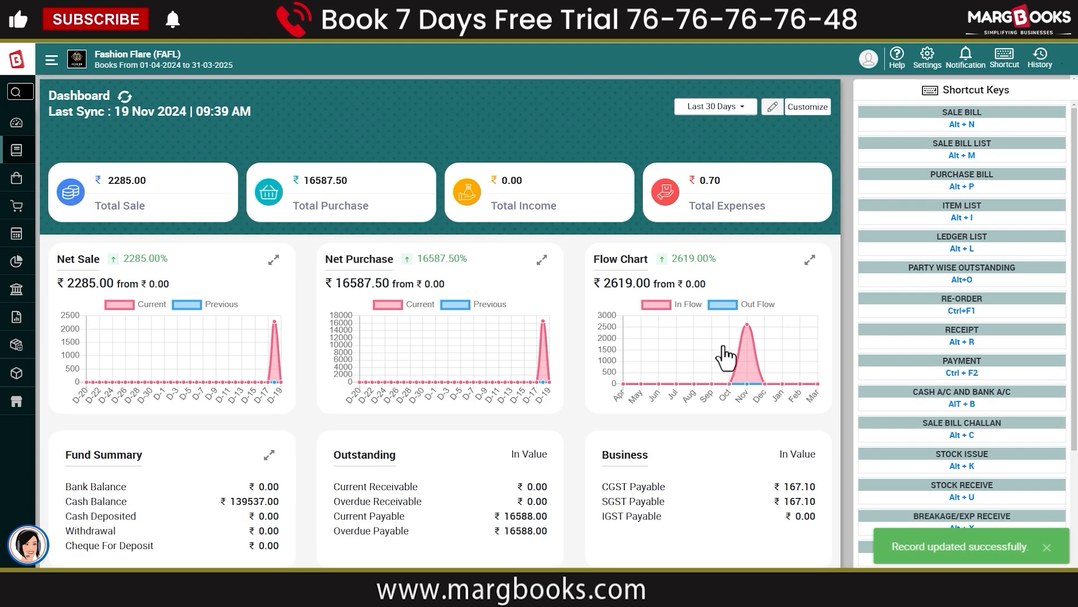
Open the Capri item from the item list, check its assigned group, and close it.
{"action": "key", "text": "alt+i"}
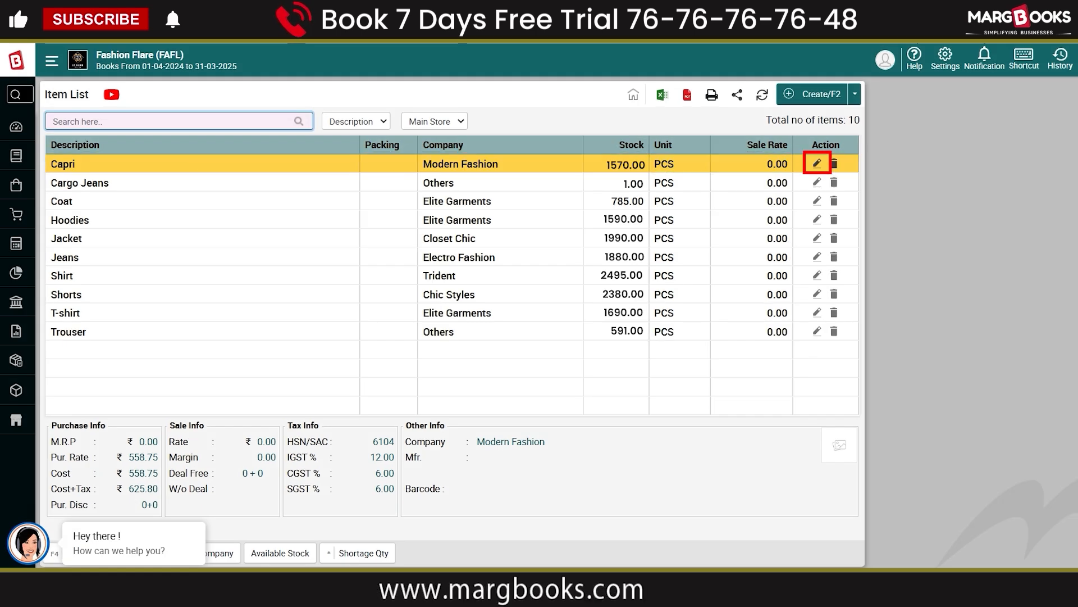
{"action": "left_click", "coordinate": [817, 164]}
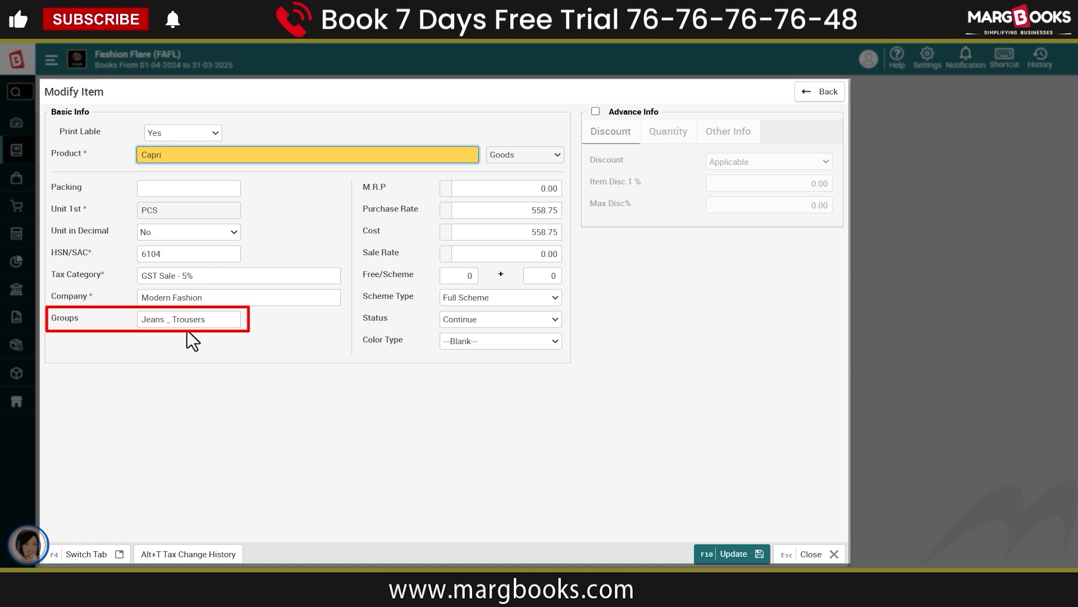
{"action": "key", "text": "Escape"}
Add the Capri item to the purchase bill for supplier Inder Collection.
{"action": "left_click", "coordinate": [520, 235]}
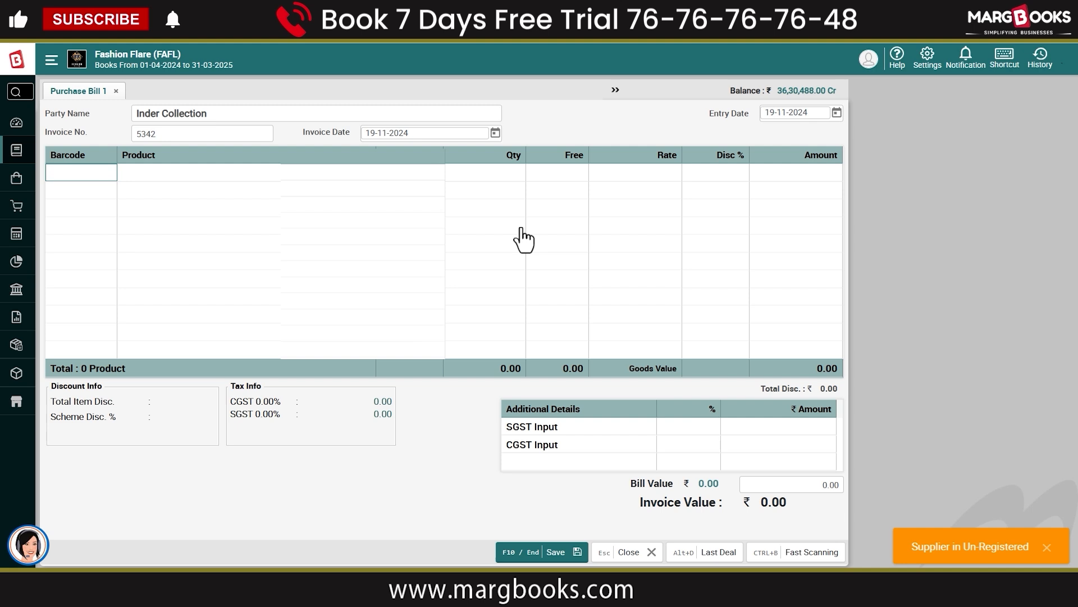
{"action": "key", "text": "Return"}
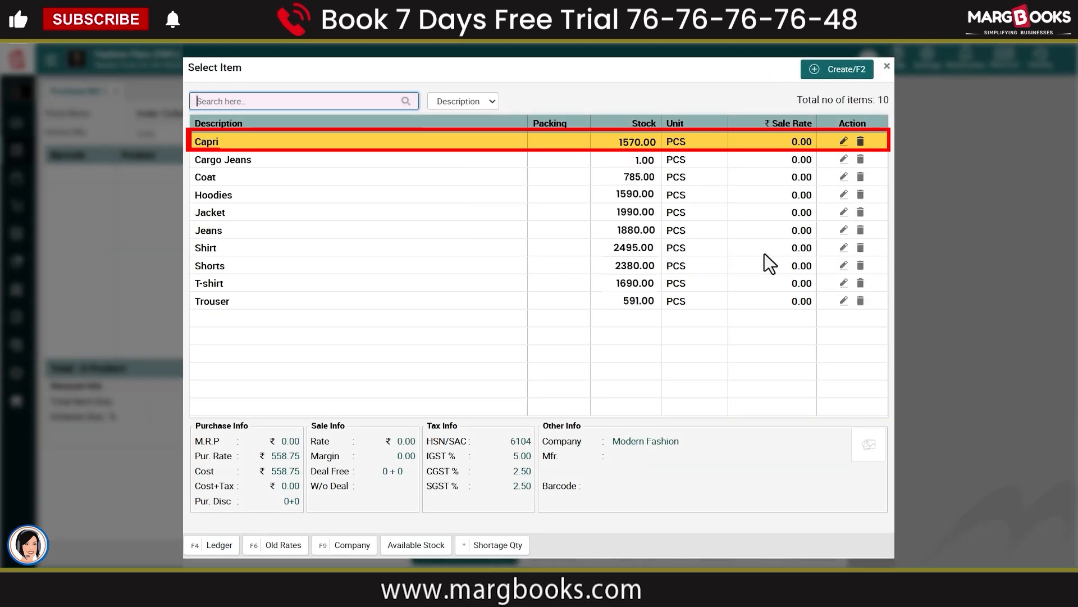
{"action": "key", "text": "Return"}
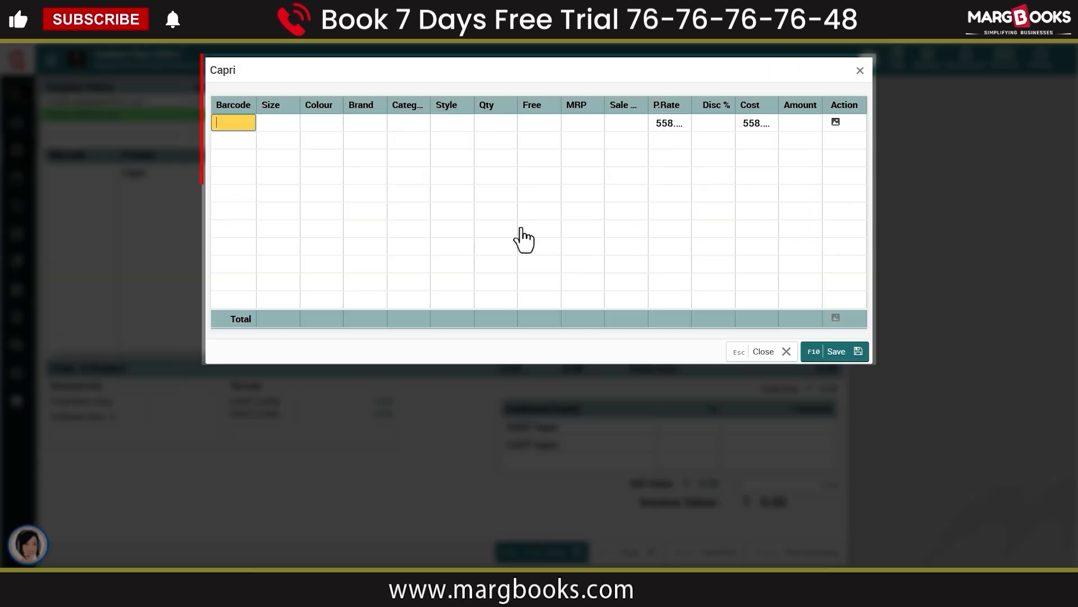
Enter barcode 35235 for the Capri line with size 32 and colour Black.
{"action": "type", "text": "35235"}
{"action": "key", "text": "Return"}
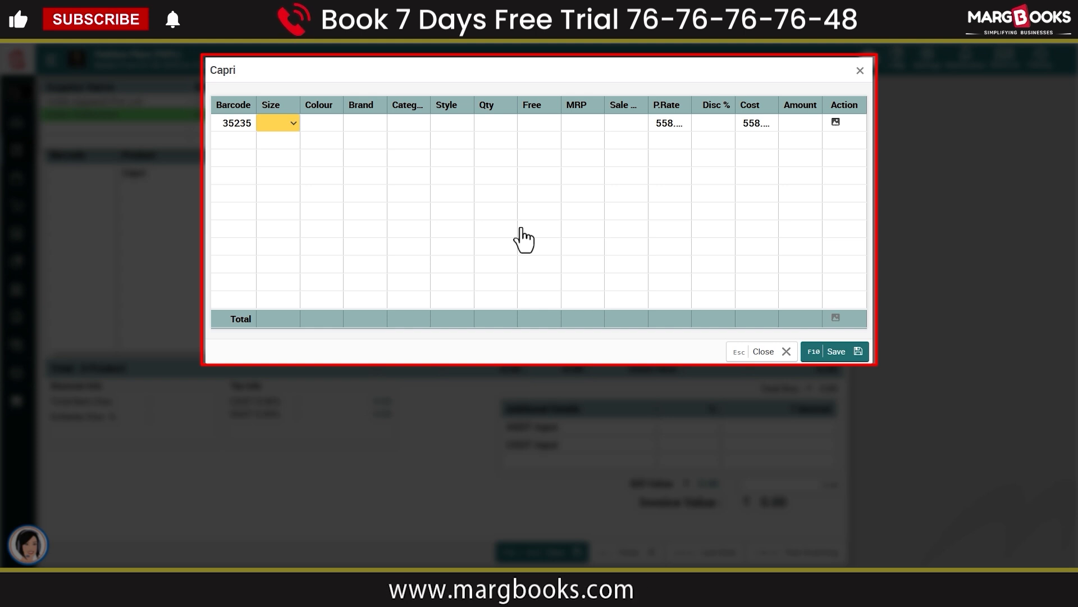
{"action": "key", "text": "Return"}
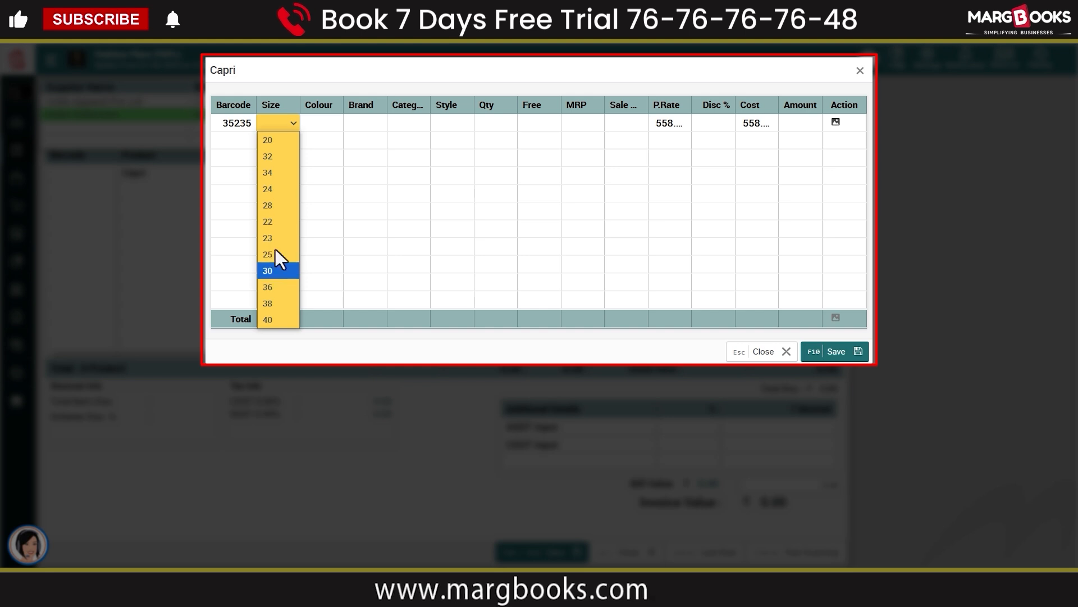
{"action": "left_click", "coordinate": [285, 161]}
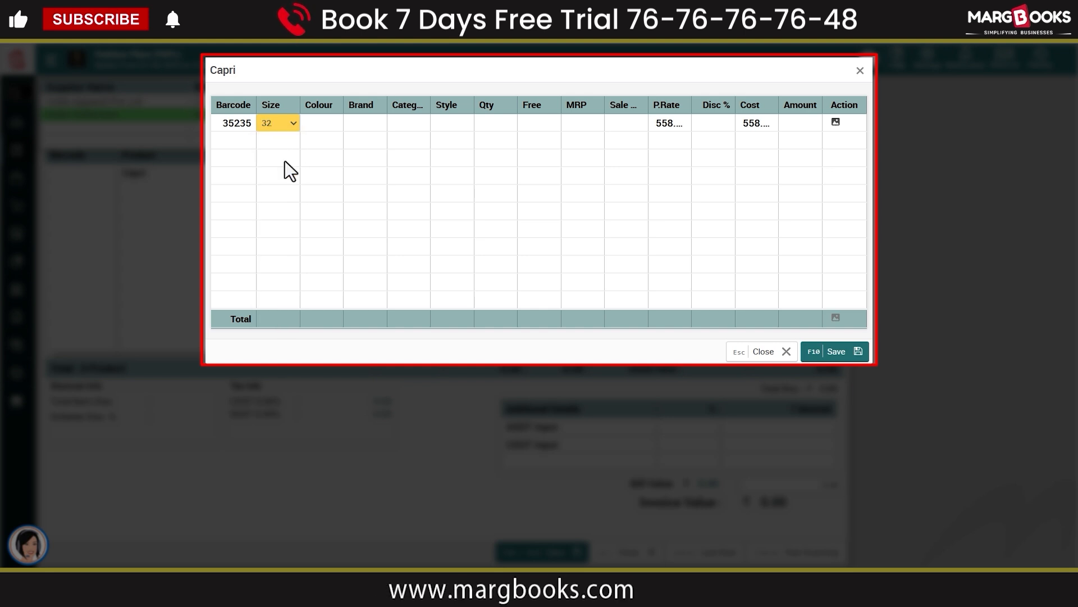
{"action": "key", "text": "Return"}
{"action": "key", "text": "Down"}
{"action": "key", "text": "Return"}
{"action": "key", "text": "Return"}
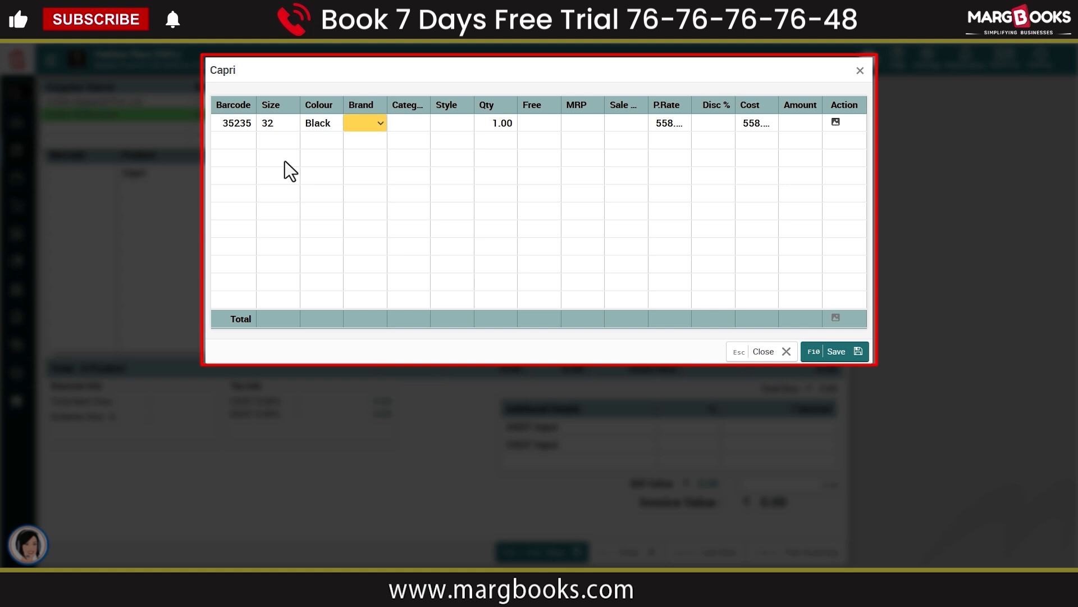
Set the Capri line's brand to Wrangler, category to Kids and style to Formal.
{"action": "key", "text": "Down"}
{"action": "key", "text": "Down"}
{"action": "key", "text": "Down"}
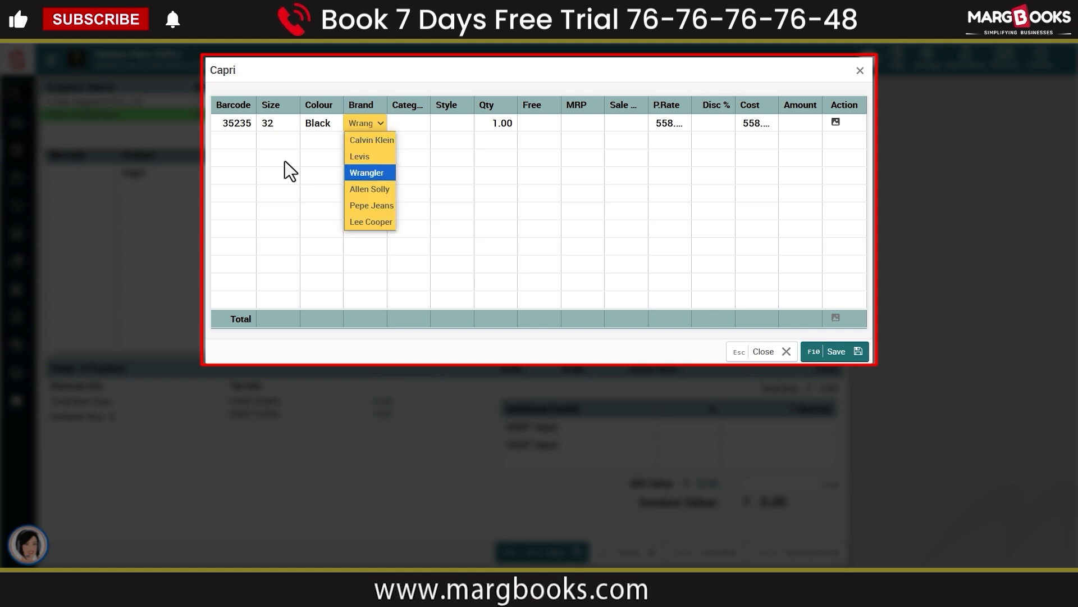
{"action": "key", "text": "Return"}
{"action": "key", "text": "Return"}
{"action": "key", "text": "Down"}
{"action": "key", "text": "Return"}
{"action": "key", "text": "Return"}
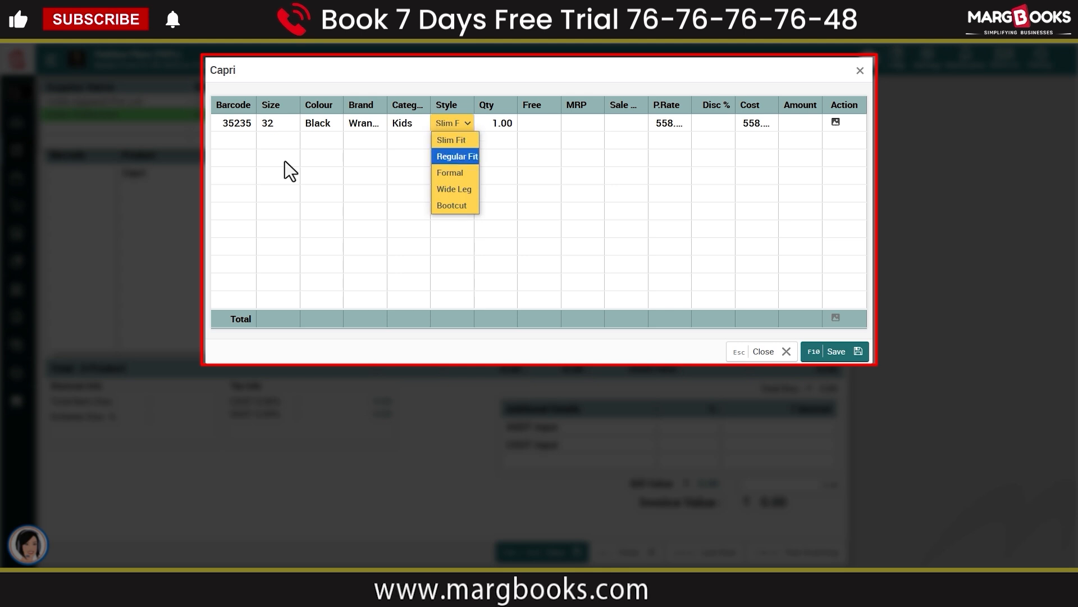
{"action": "key", "text": "Down"}
{"action": "key", "text": "Return"}
{"action": "key", "text": "Return"}
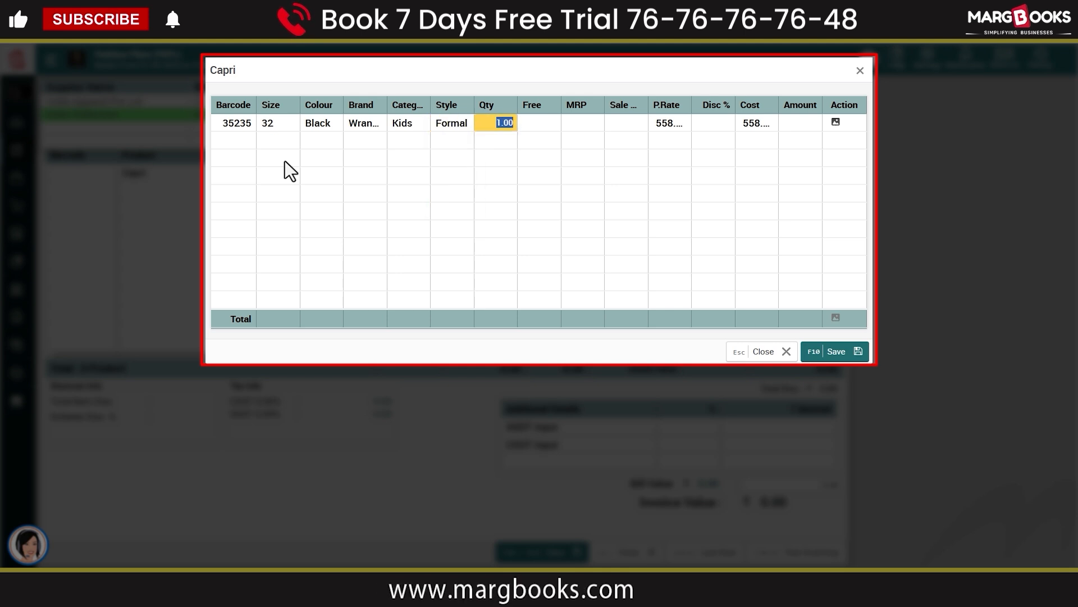
Complete the Capri line with quantity 1.00 and MRP 650, and save its parameter details.
{"action": "key", "text": "Return"}
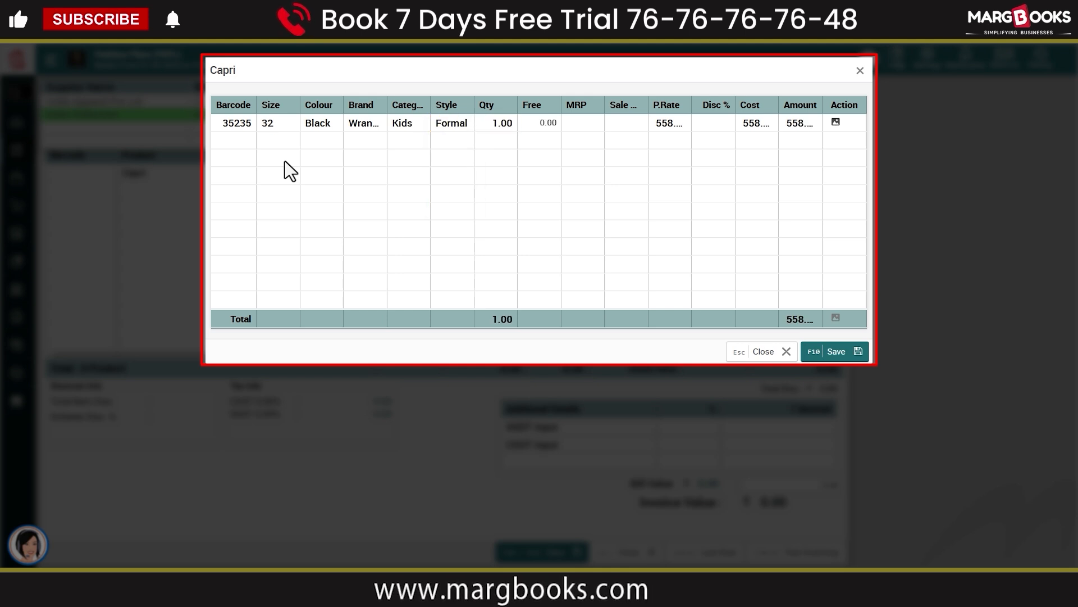
{"action": "key", "text": "Return"}
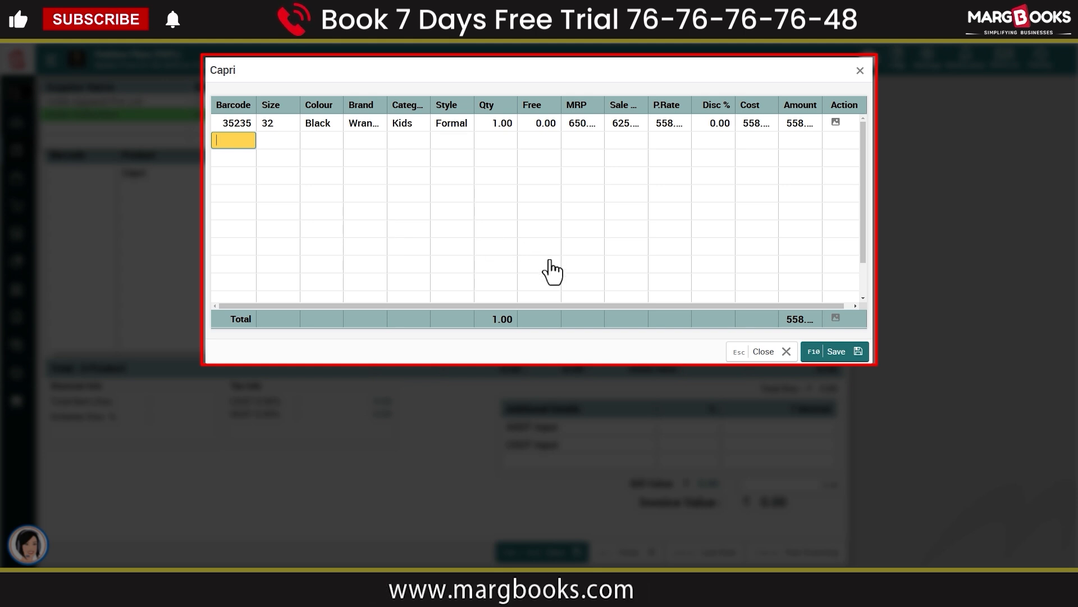
{"action": "left_click", "coordinate": [831, 353]}
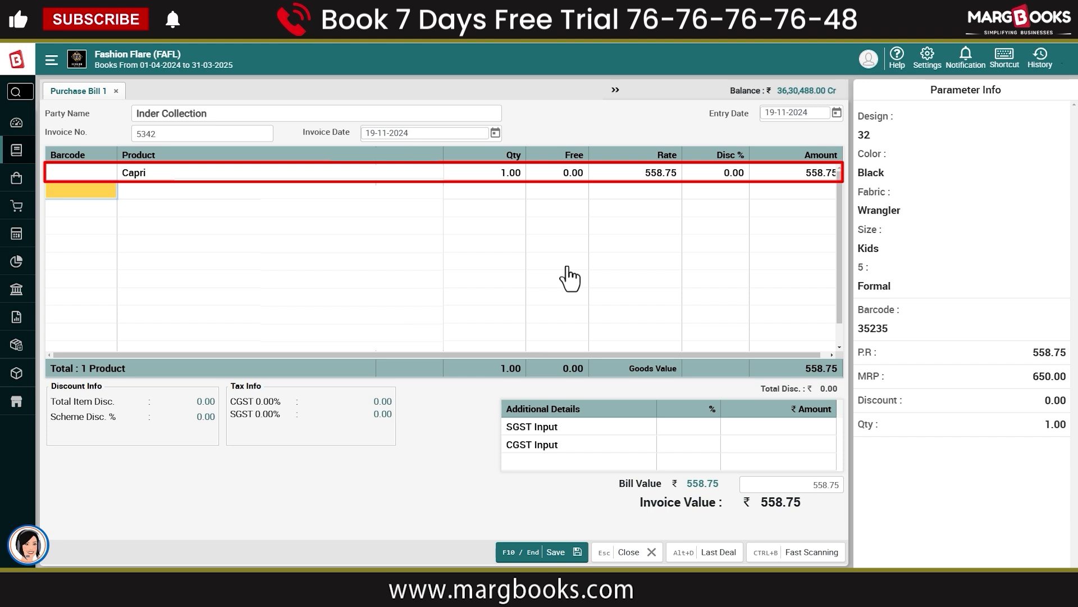
Save the purchase bill and its bill adjustment with reference type New Ref.
{"action": "left_click", "coordinate": [543, 553]}
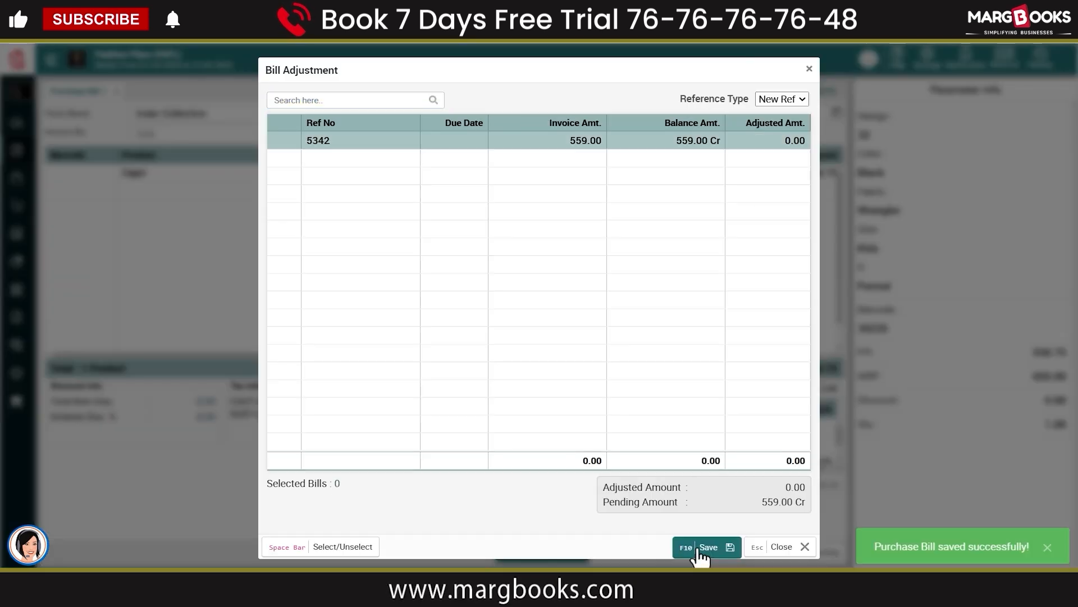
{"action": "left_click", "coordinate": [696, 555]}
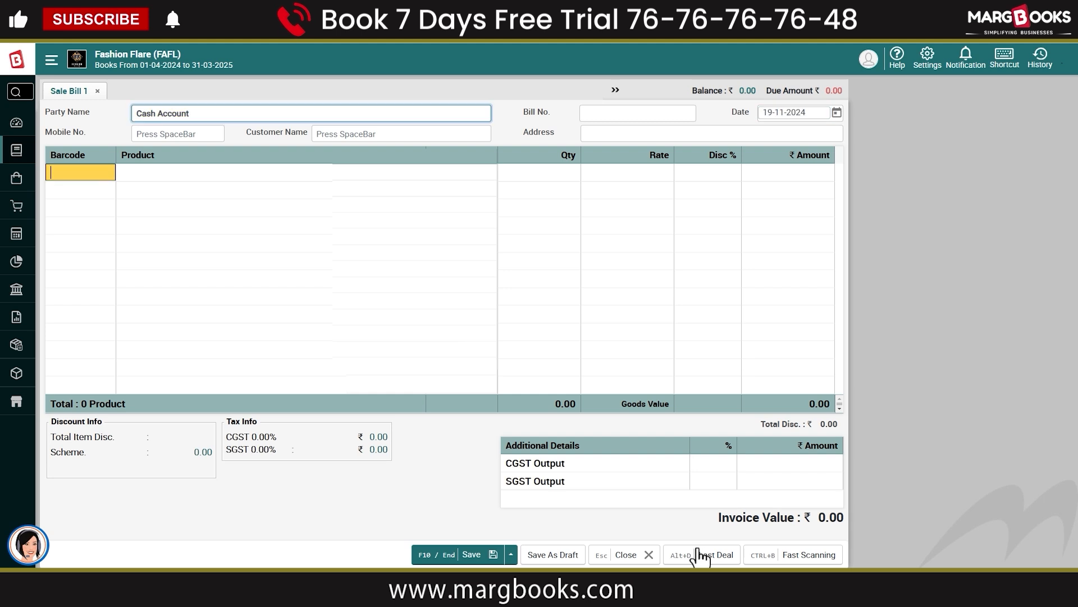
Choose the Capri item for the first line of the Cash Account sale bill.
{"action": "key", "text": "Return"}
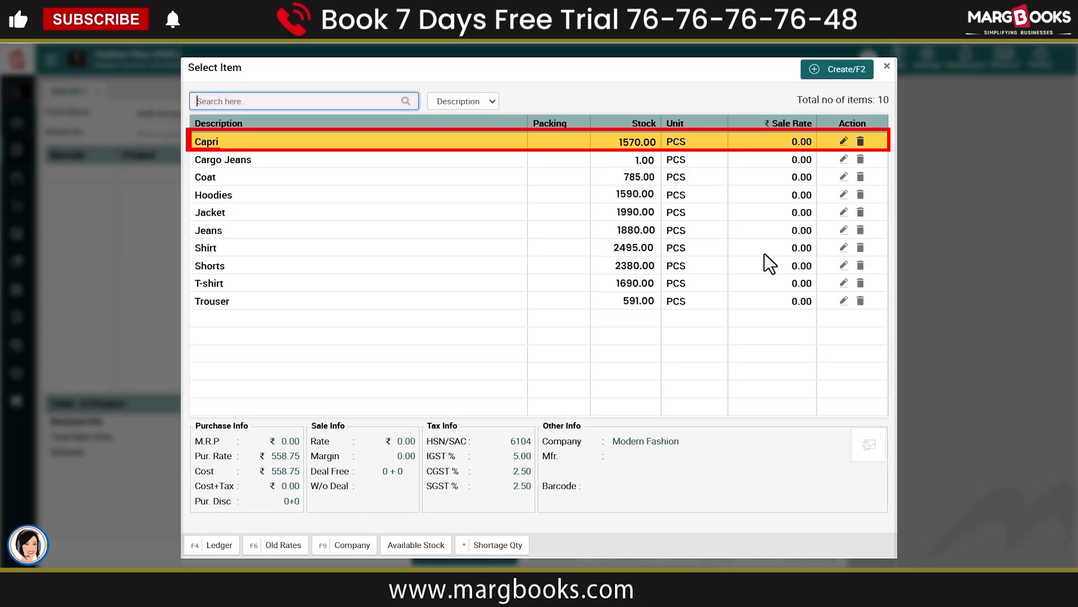
{"action": "key", "text": "Return"}
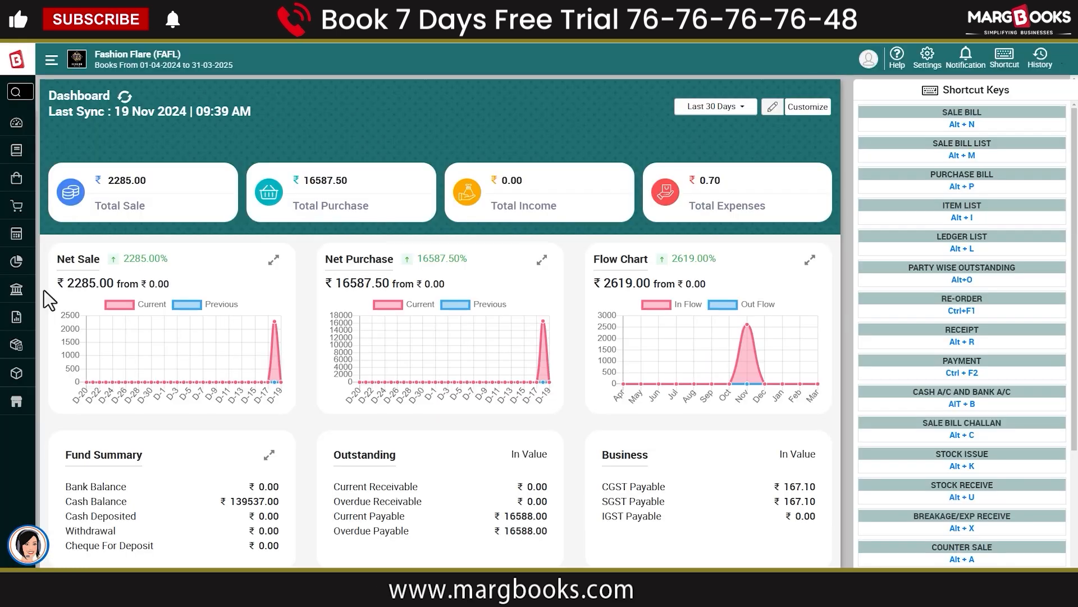
Open the Stock Summary Parameter wise report from the inventory stock reports.
{"action": "left_click", "coordinate": [28, 319]}
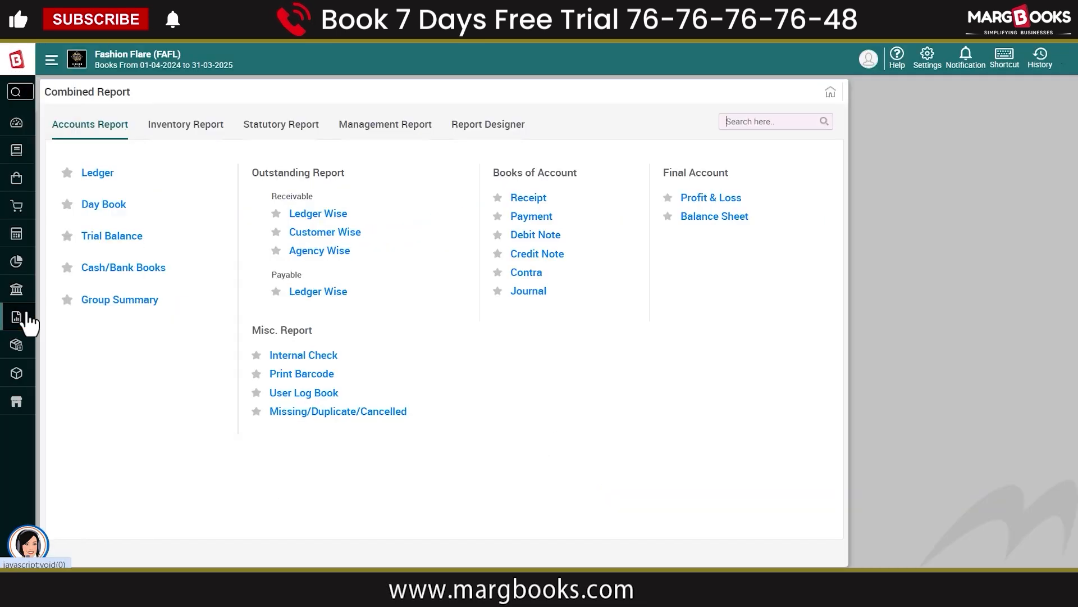
{"action": "left_click", "coordinate": [187, 128]}
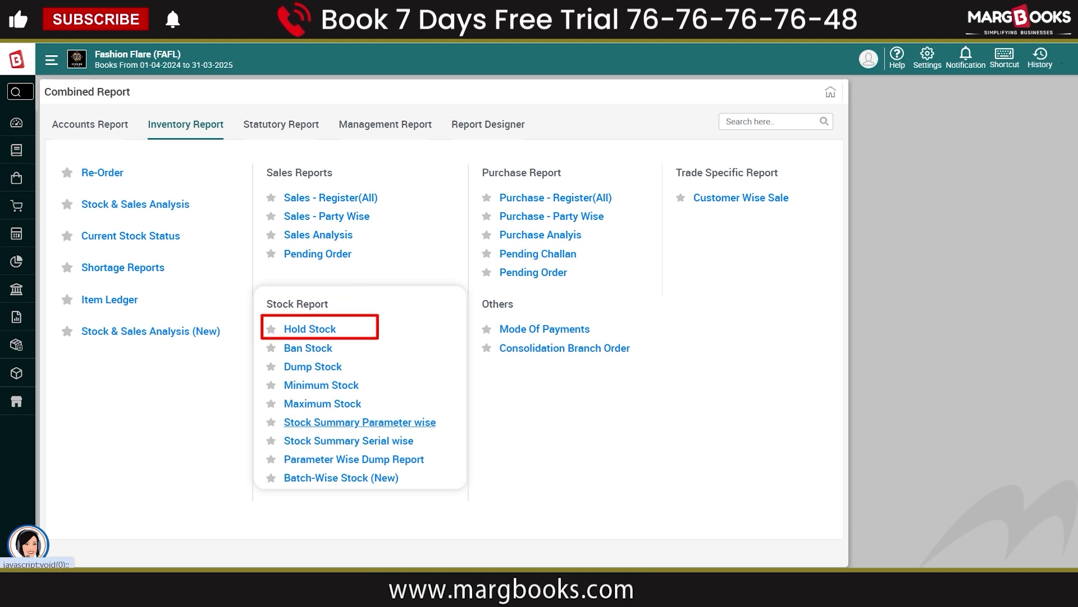
{"action": "left_click", "coordinate": [359, 422]}
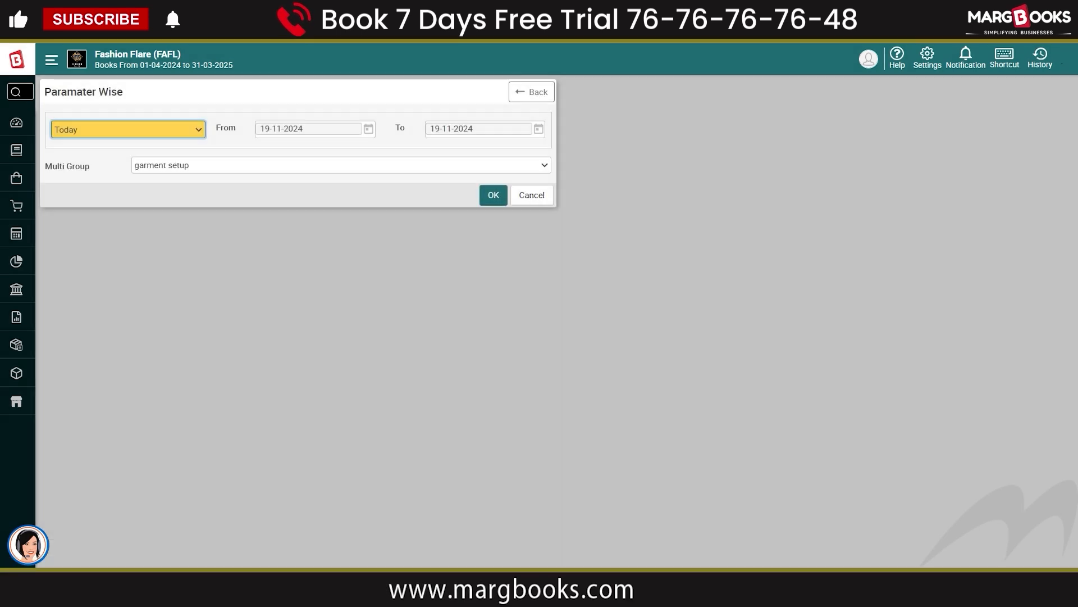
Run the parameter-wise stock report for This Month and the Jeans _ Trousers multi group.
{"action": "left_click", "coordinate": [177, 129]}
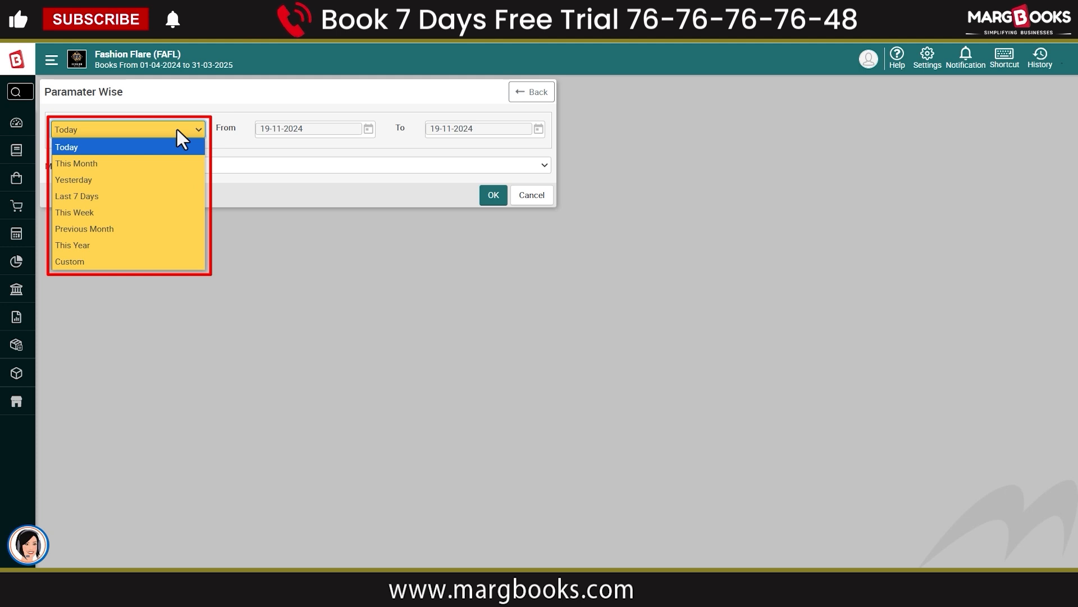
{"action": "left_click", "coordinate": [176, 162]}
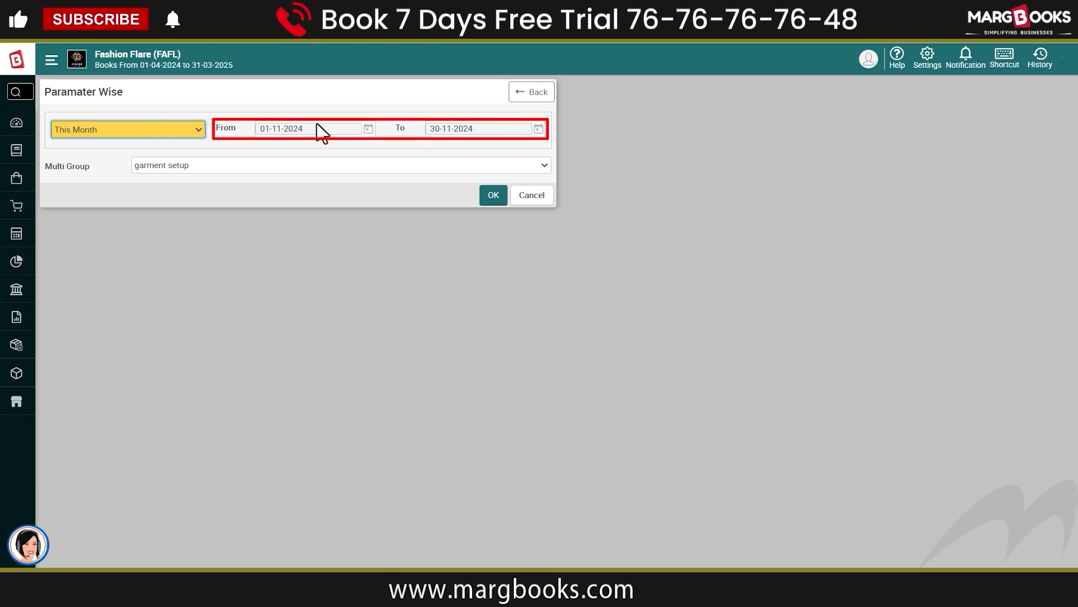
{"action": "left_click", "coordinate": [291, 162]}
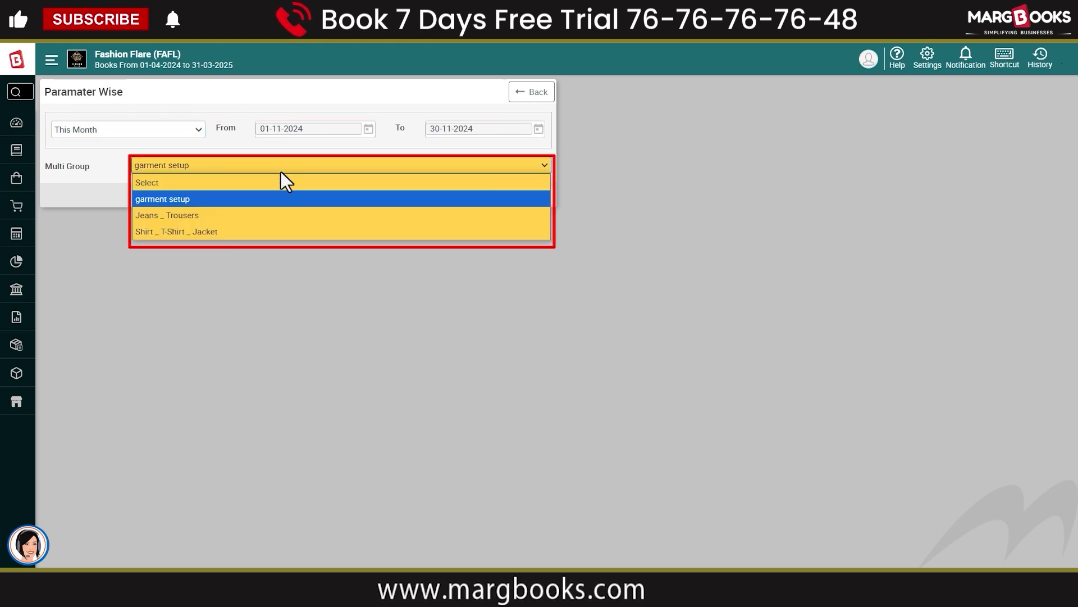
{"action": "left_click", "coordinate": [265, 215]}
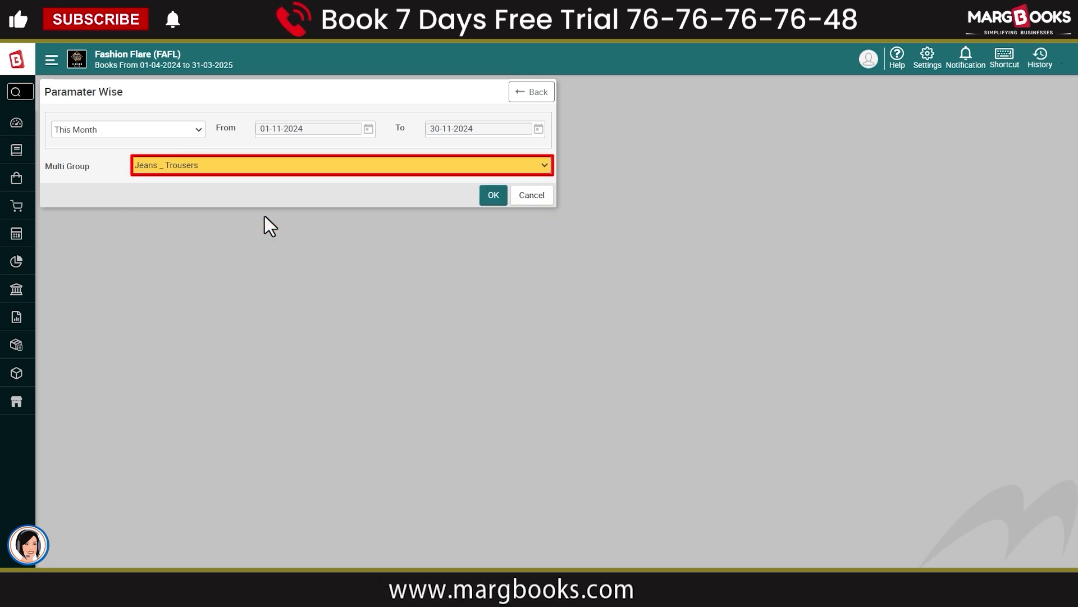
{"action": "left_click", "coordinate": [493, 197]}
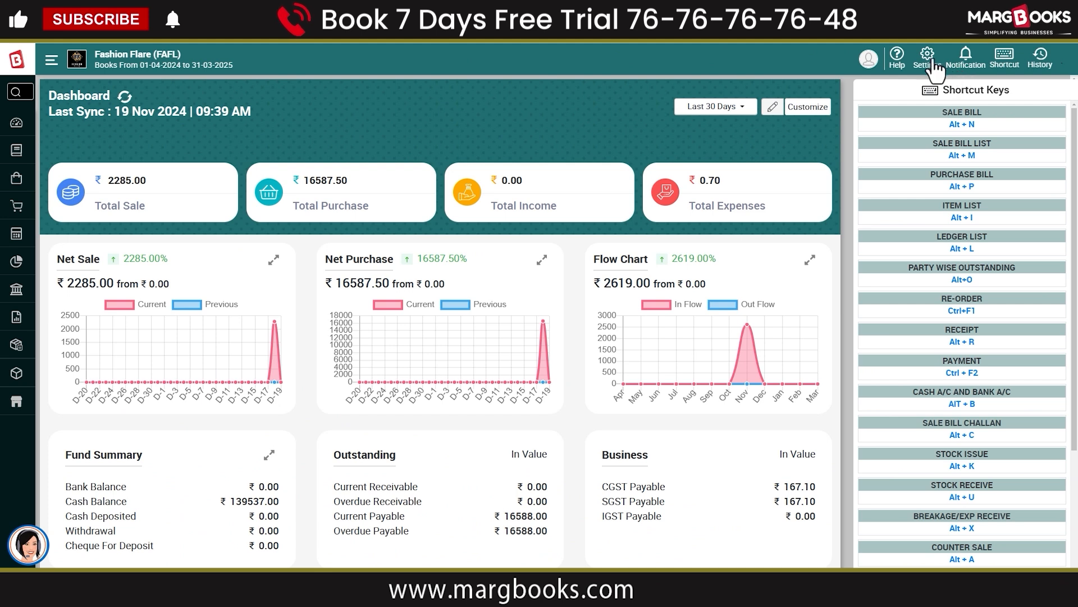
Find the Rate Wise GST option in the Control Room and open its configuration.
{"action": "left_click", "coordinate": [930, 62]}
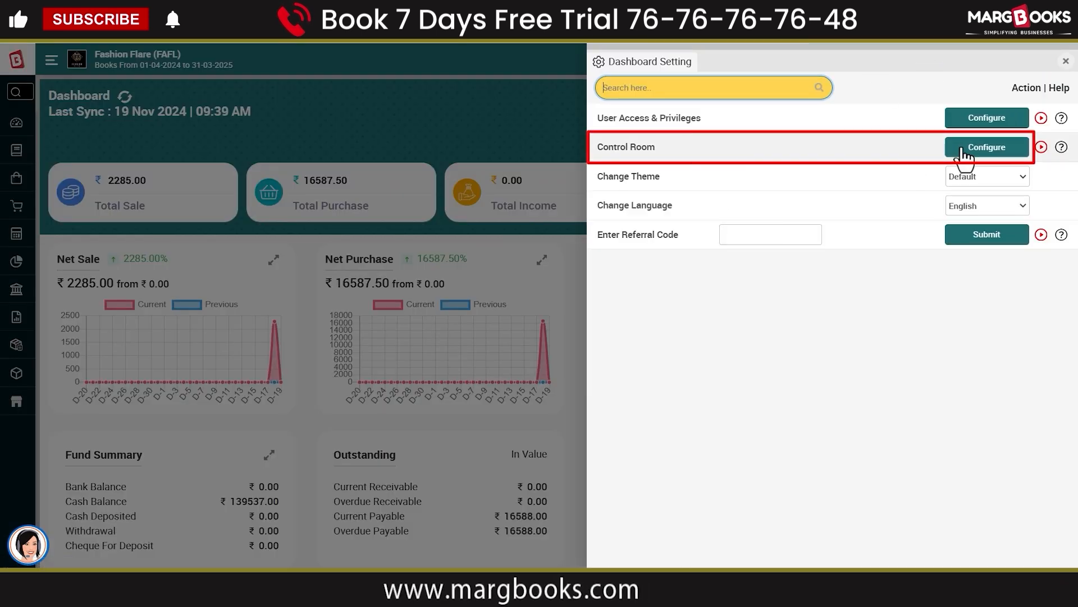
{"action": "left_click", "coordinate": [963, 148]}
{"action": "type", "text": "RATE WISE GST"}
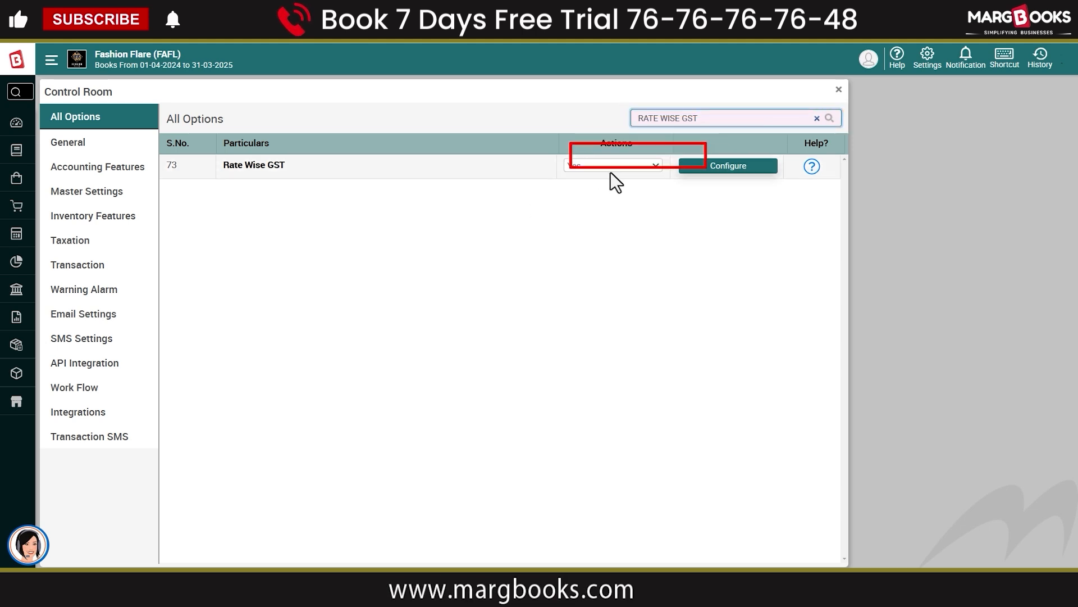
{"action": "left_click", "coordinate": [728, 167]}
{"action": "left_click", "coordinate": [783, 122]}
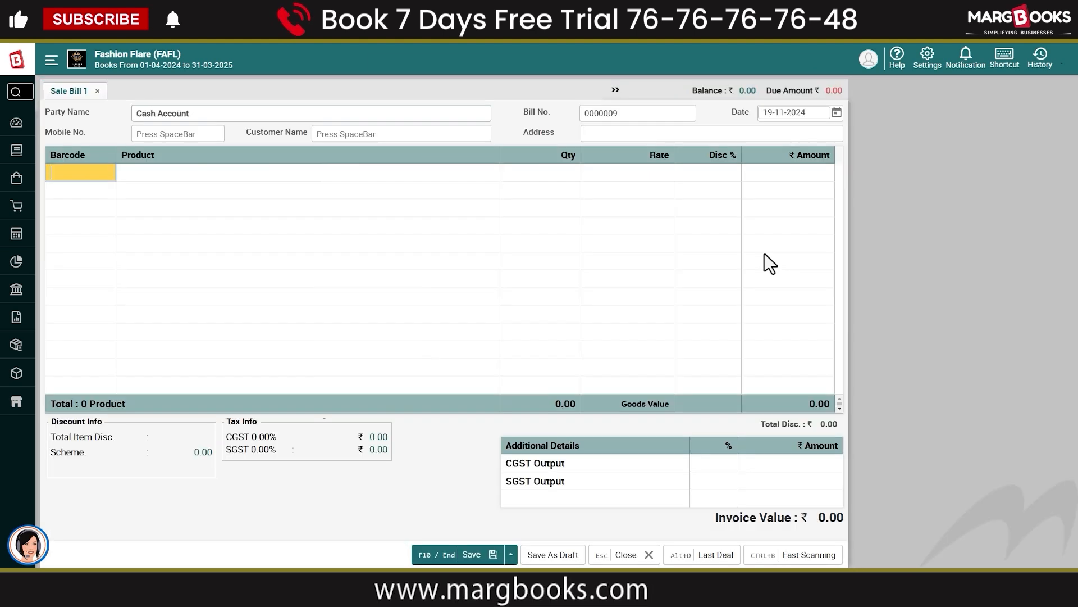
Add one size 20 black Calvin Klein kids' Slim Fit Capri at sale rate 250 to the bill and check its tax details.
{"action": "key", "text": "Return"}
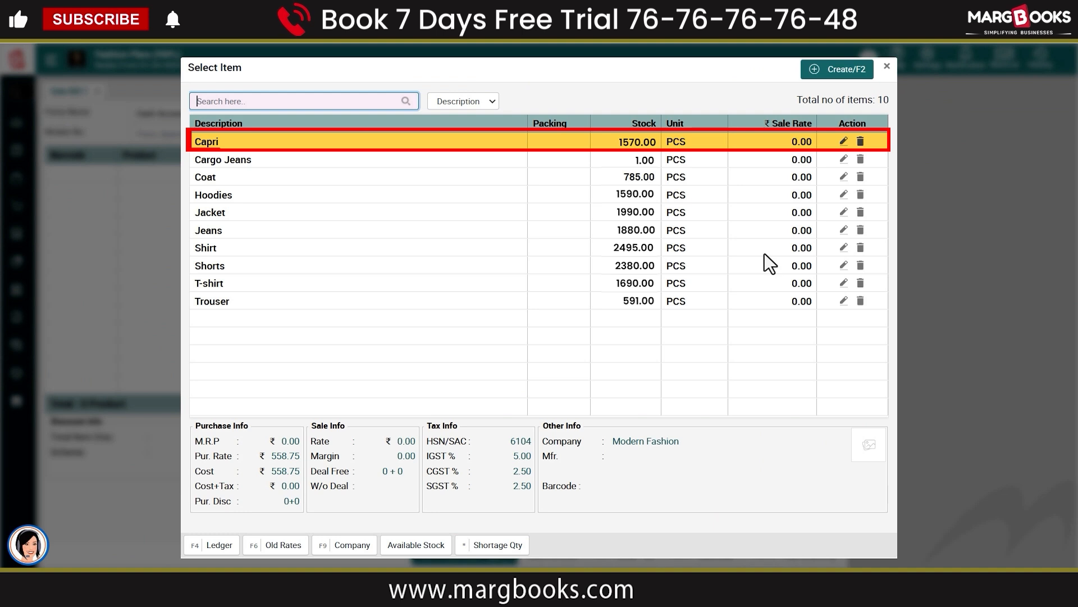
{"action": "key", "text": "Return"}
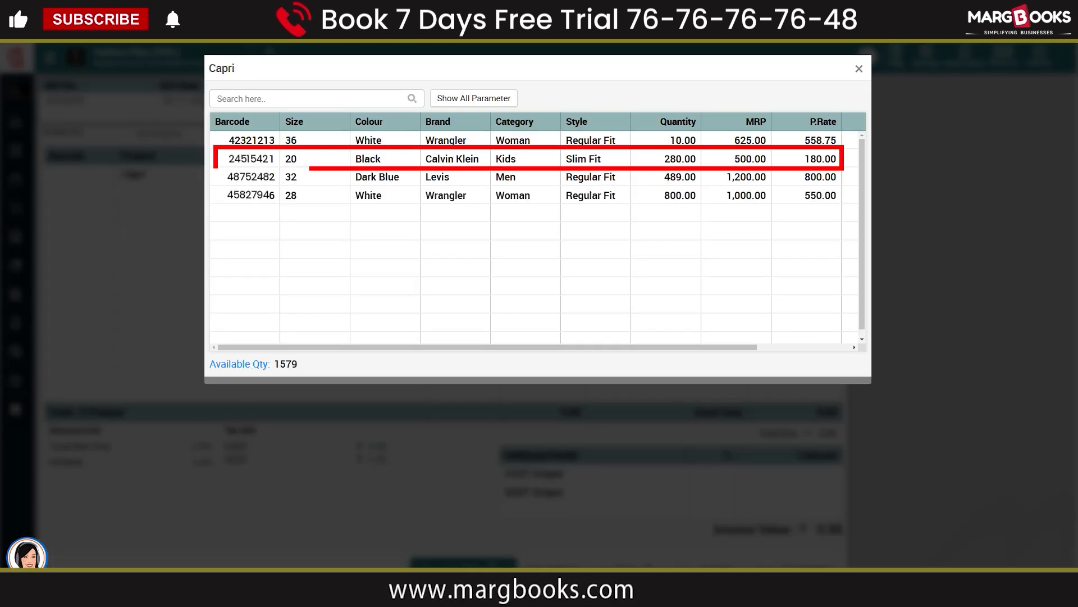
{"action": "key", "text": "Return"}
{"action": "type", "text": "1"}
{"action": "key", "text": "Return"}
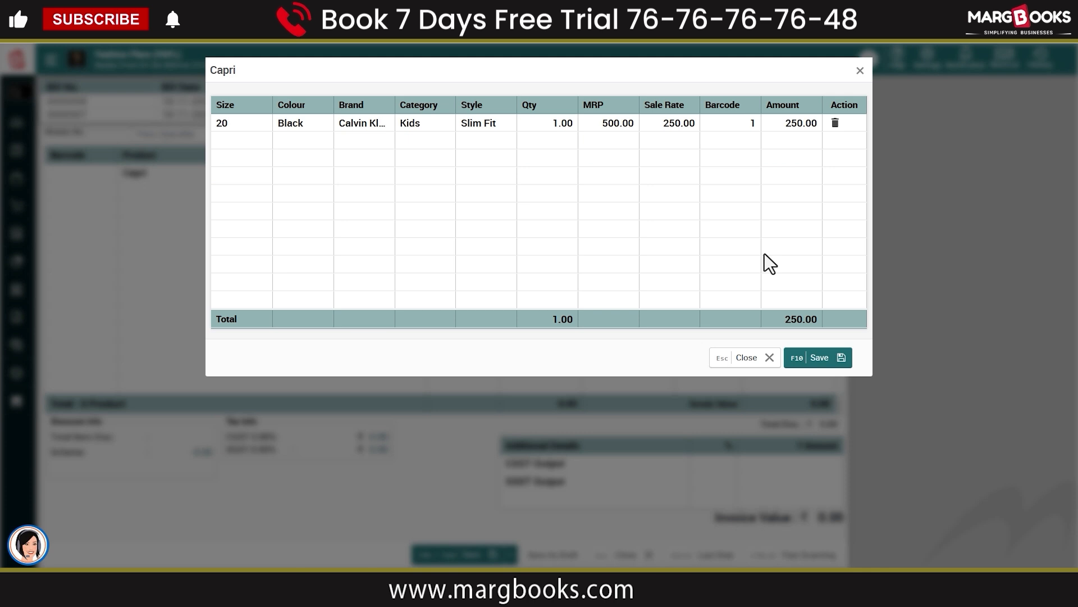
{"action": "key", "text": "F10"}
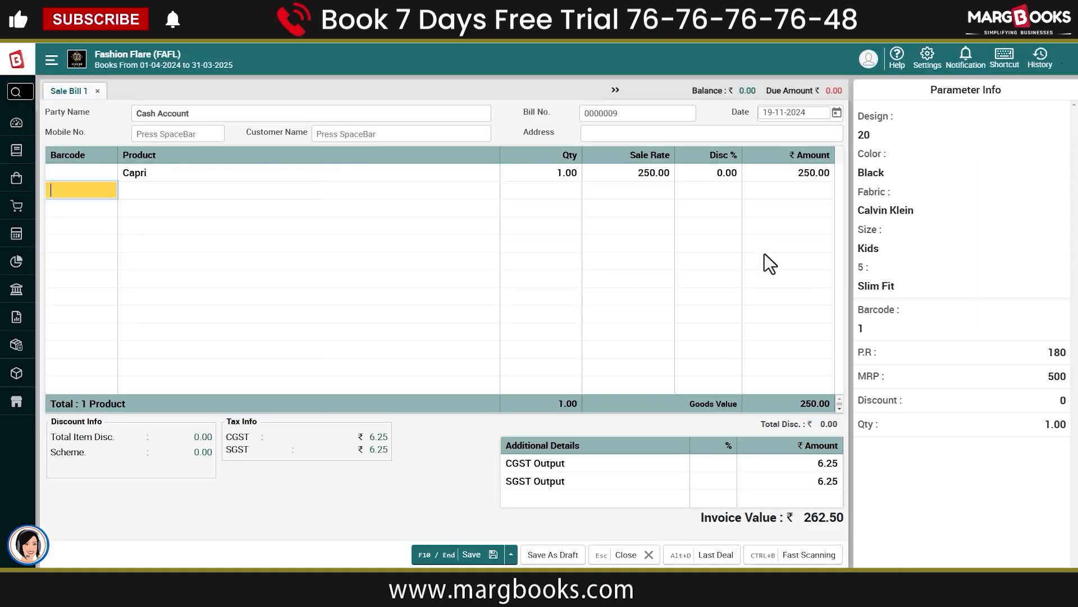
{"action": "key", "text": "Up"}
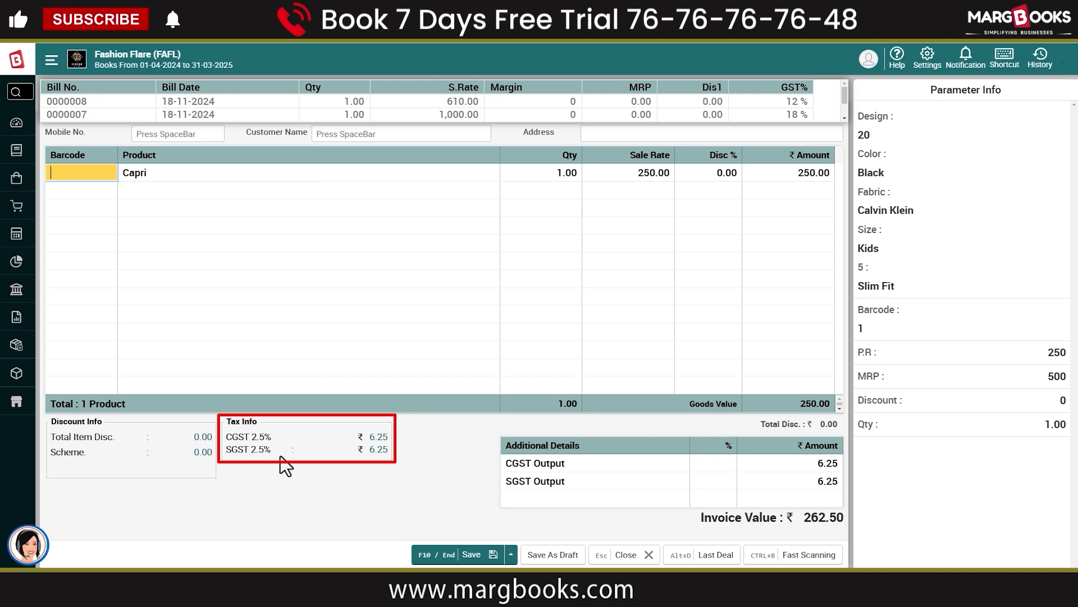
Add one size 32 dark blue Levis men's Regular Fit Capri at sale rate 1,000 and check its tax details.
{"action": "key", "text": "Down"}
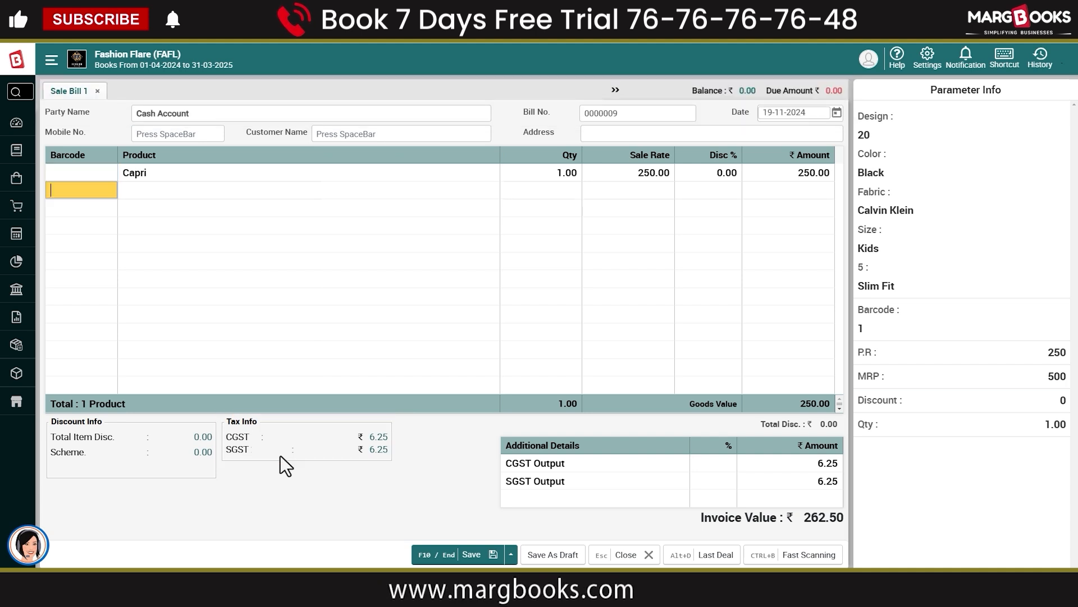
{"action": "key", "text": "Return"}
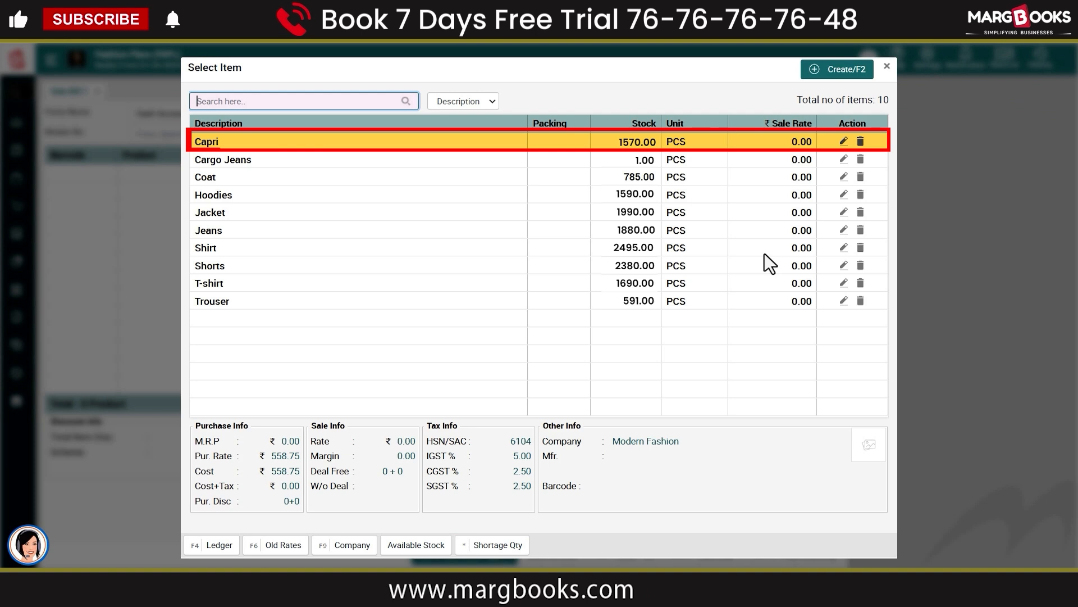
{"action": "key", "text": "Return"}
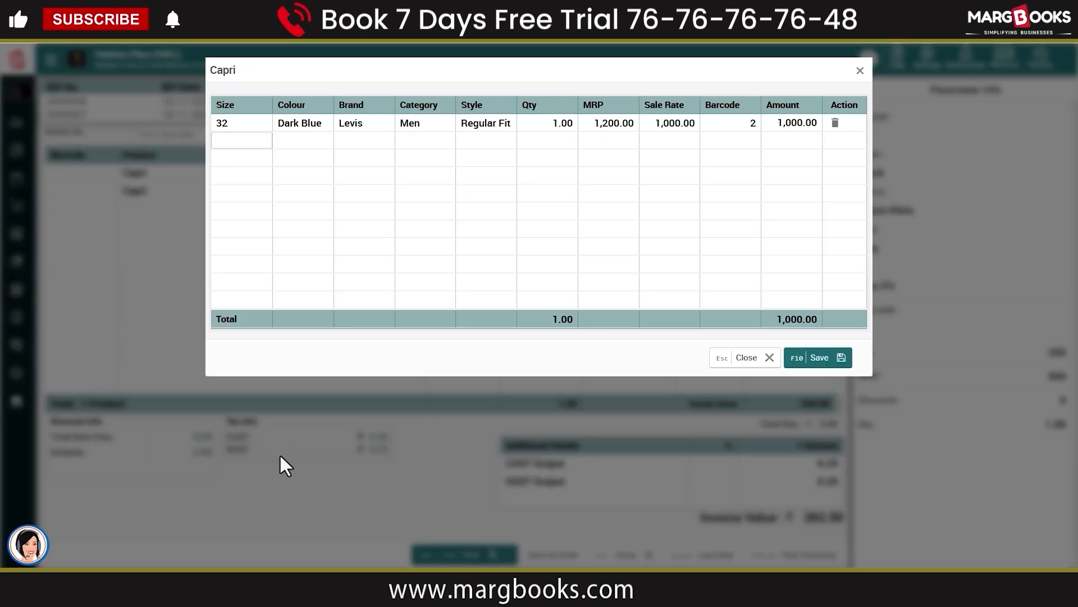
{"action": "key", "text": "End"}
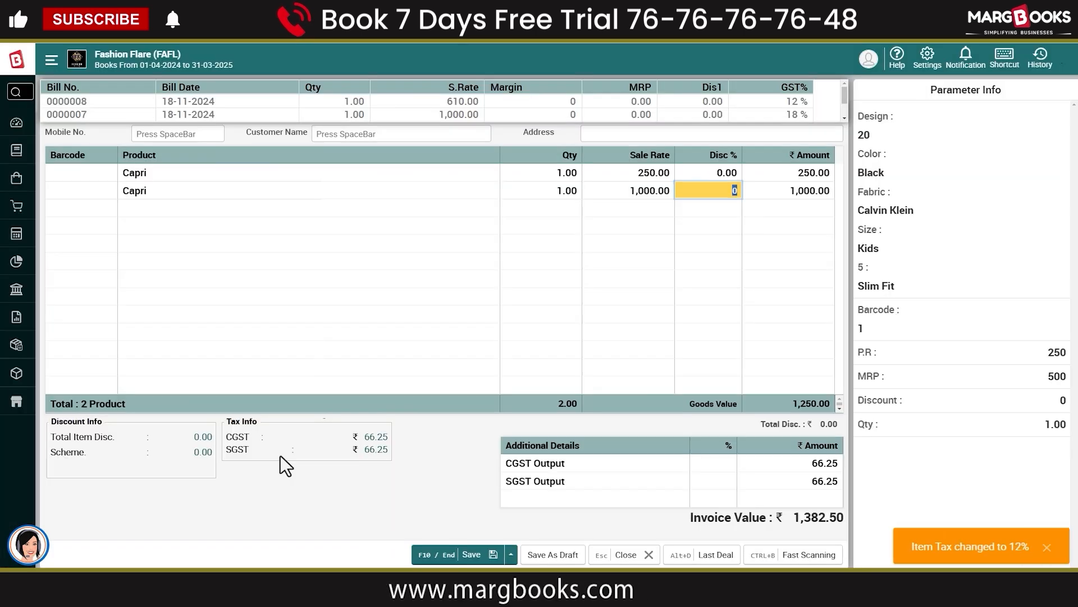
{"action": "key", "text": "Return"}
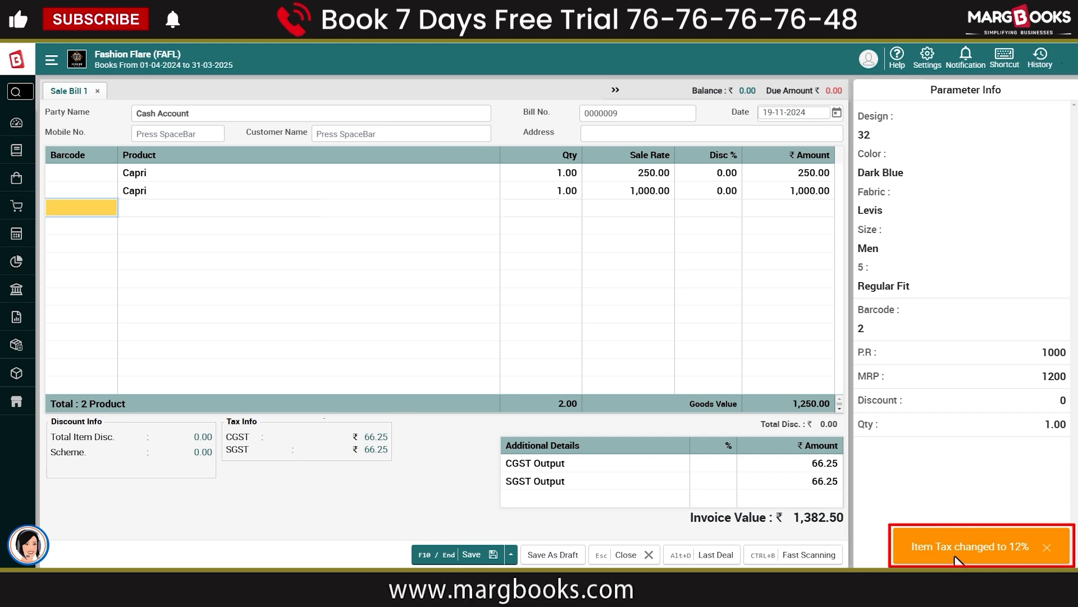
{"action": "key", "text": "Up"}
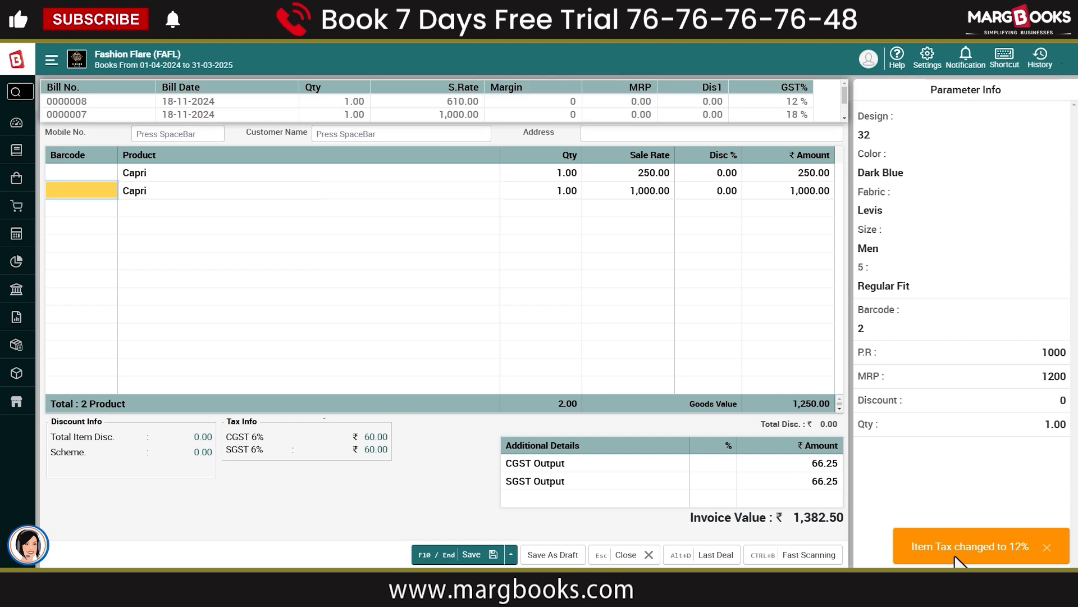
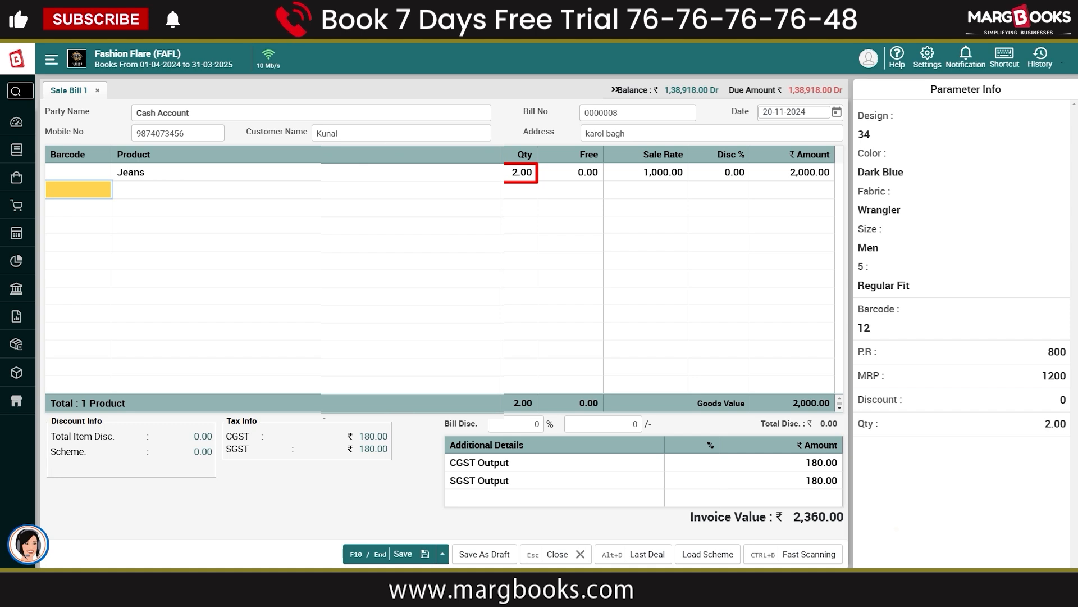
Apply the Item Wise Scheme to the Jeans sale bill, choosing the size M white Levis formal Shirt as the free item.
{"action": "left_click", "coordinate": [694, 554]}
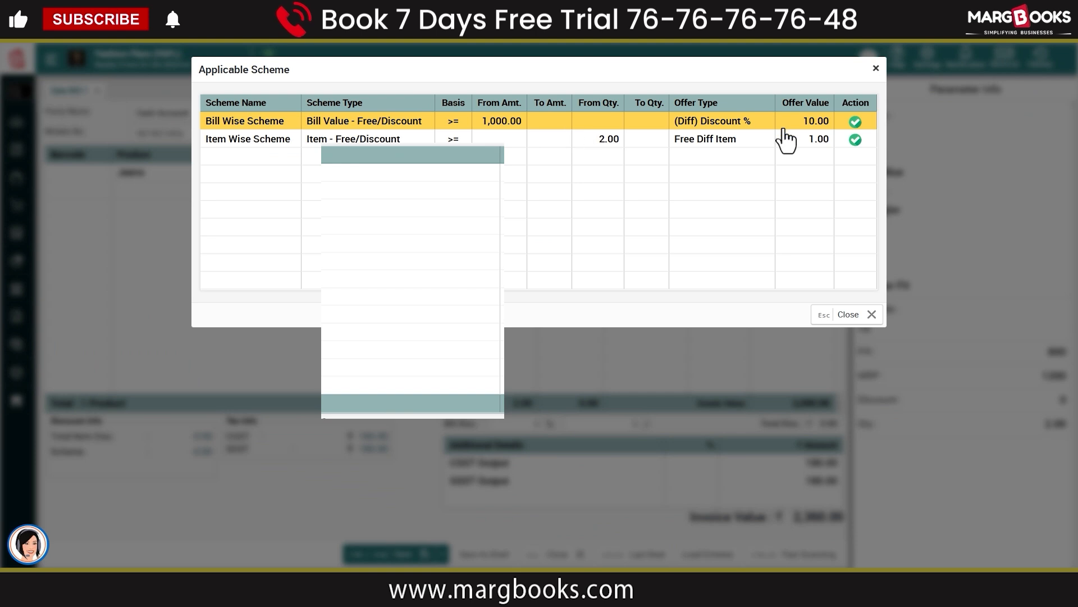
{"action": "left_click", "coordinate": [853, 141]}
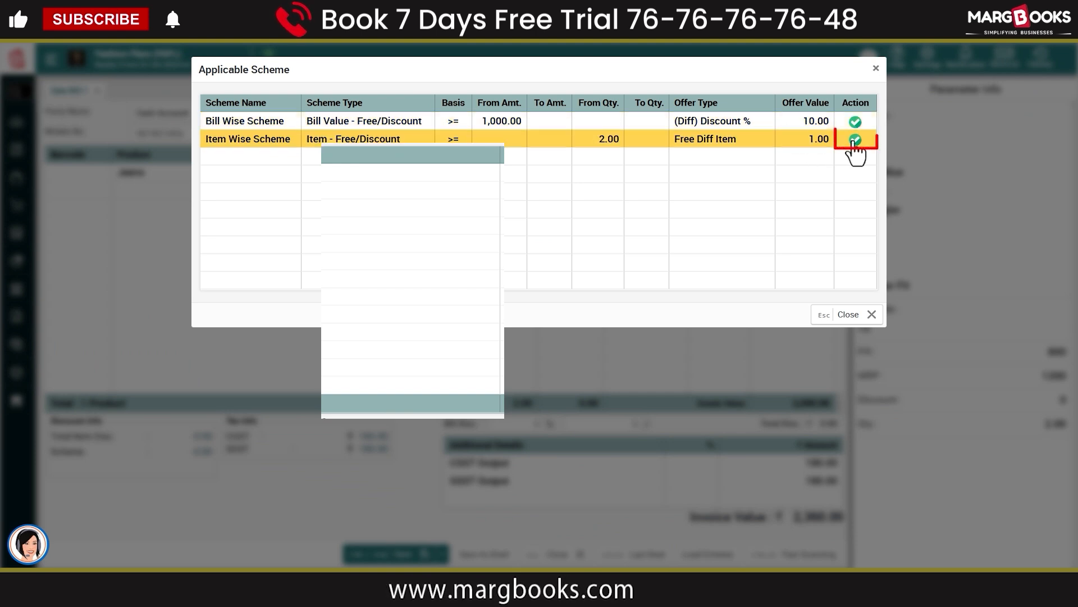
{"action": "left_click", "coordinate": [855, 139]}
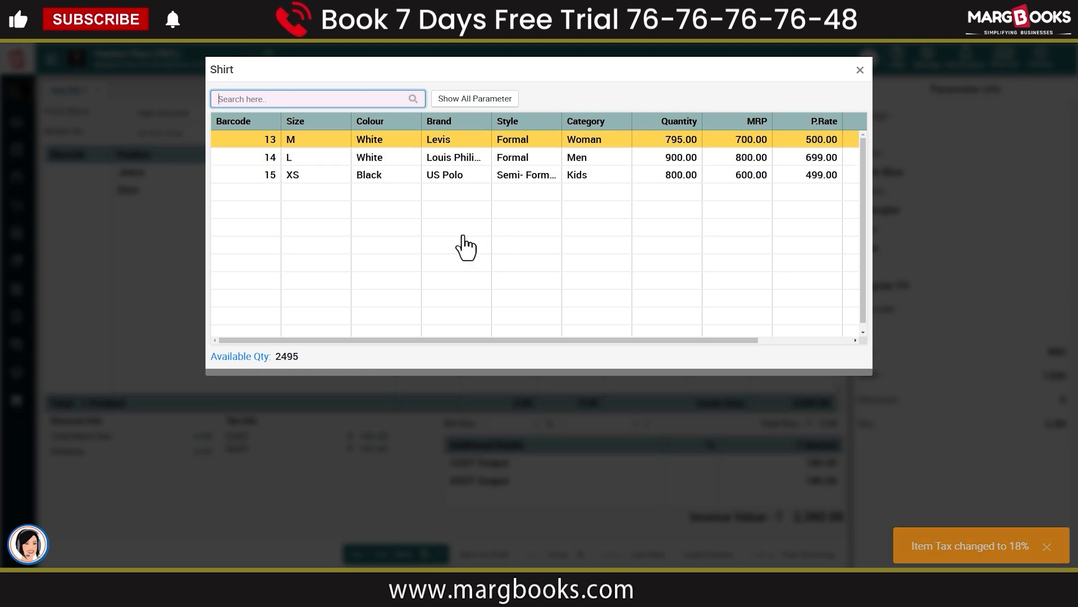
{"action": "key", "text": "Return"}
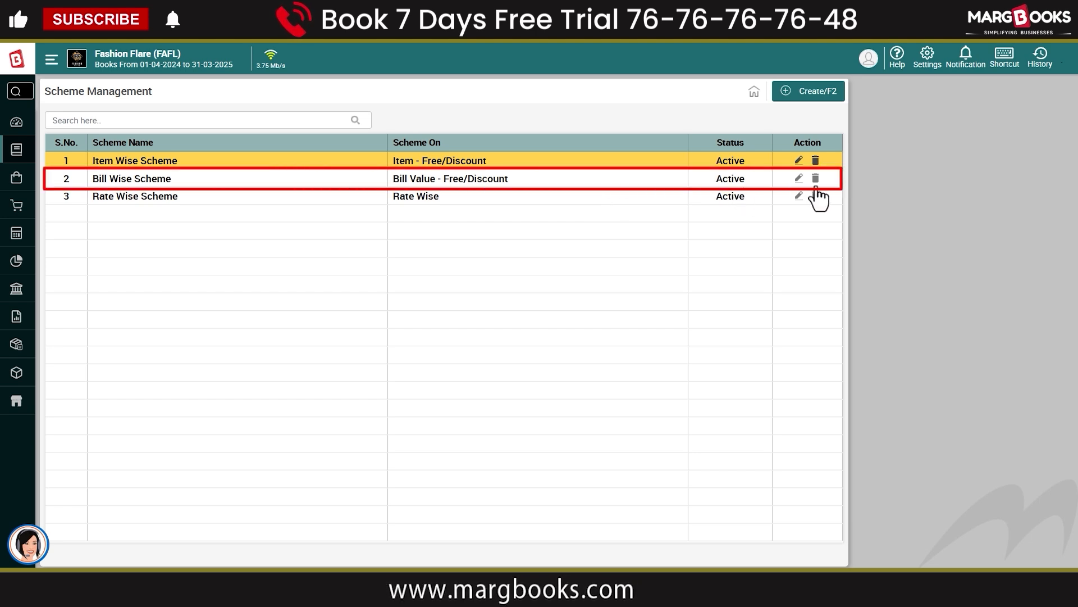
Review the Bill Wise Scheme and Rate Wise Scheme settings in Scheme Management, closing the Rate Wise Scheme without updating it.
{"action": "left_click", "coordinate": [799, 178]}
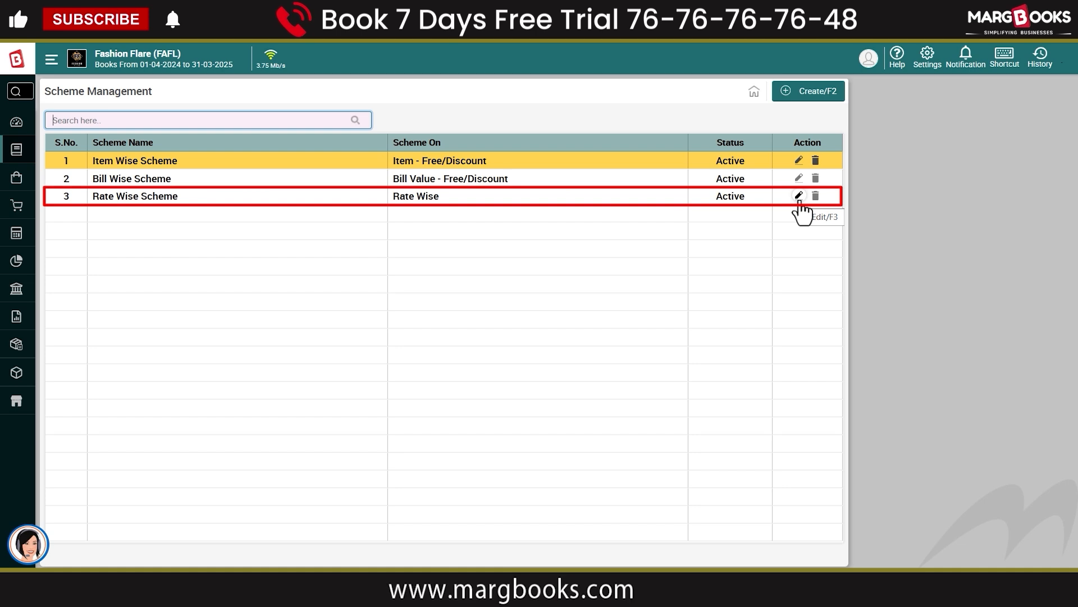
{"action": "left_click", "coordinate": [800, 196]}
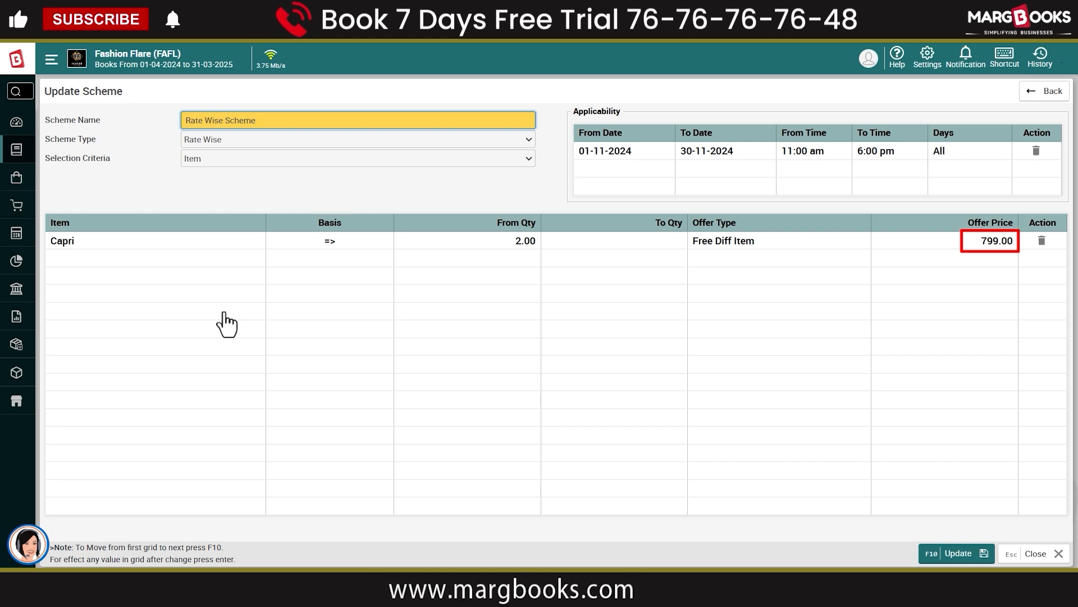
{"action": "key", "text": "Escape"}
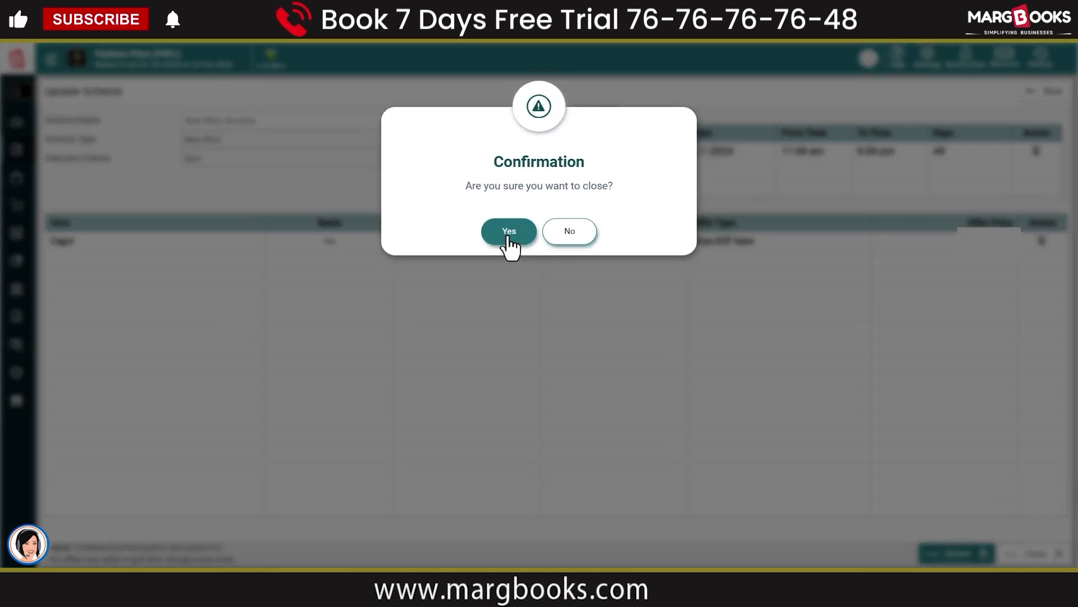